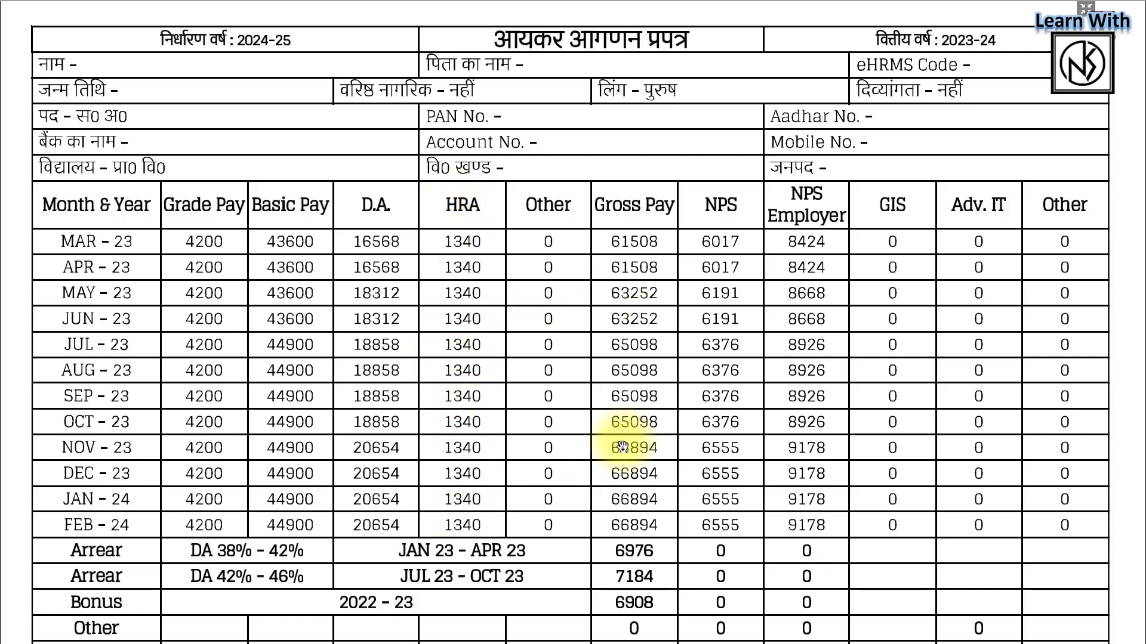
- Examine the sample income tax computation form from the monthly pay table through deductions, tax slabs and signatures, and leave the full-screen view
scroll(550, 324, down, 3)
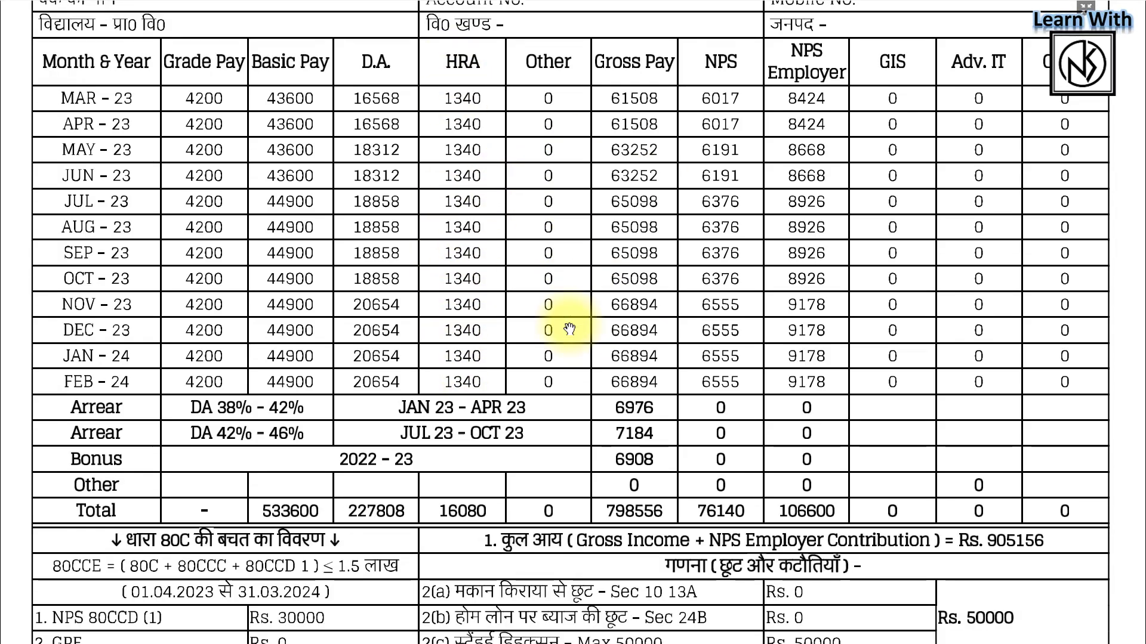
scroll(569, 329, down, 1)
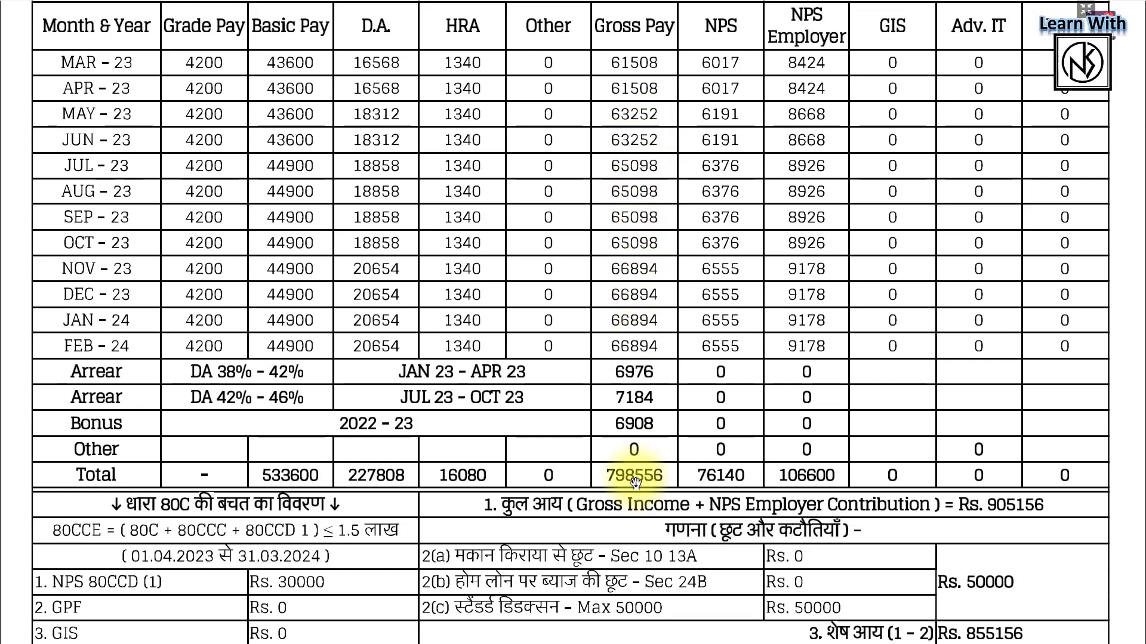
scroll(635, 481, down, 3)
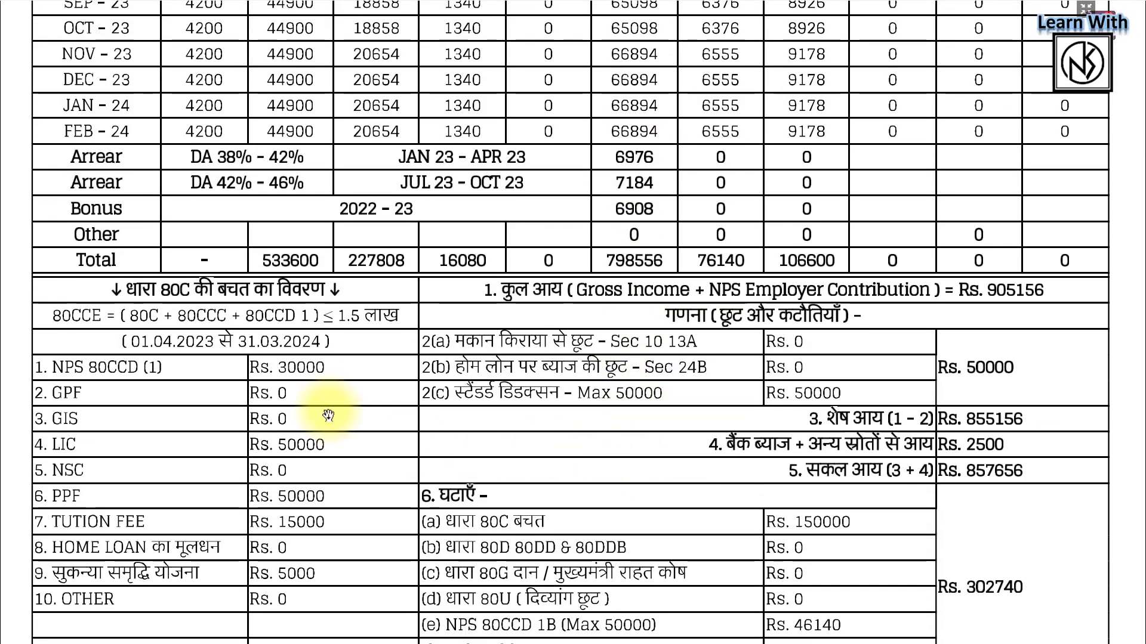
scroll(307, 502, down, 3)
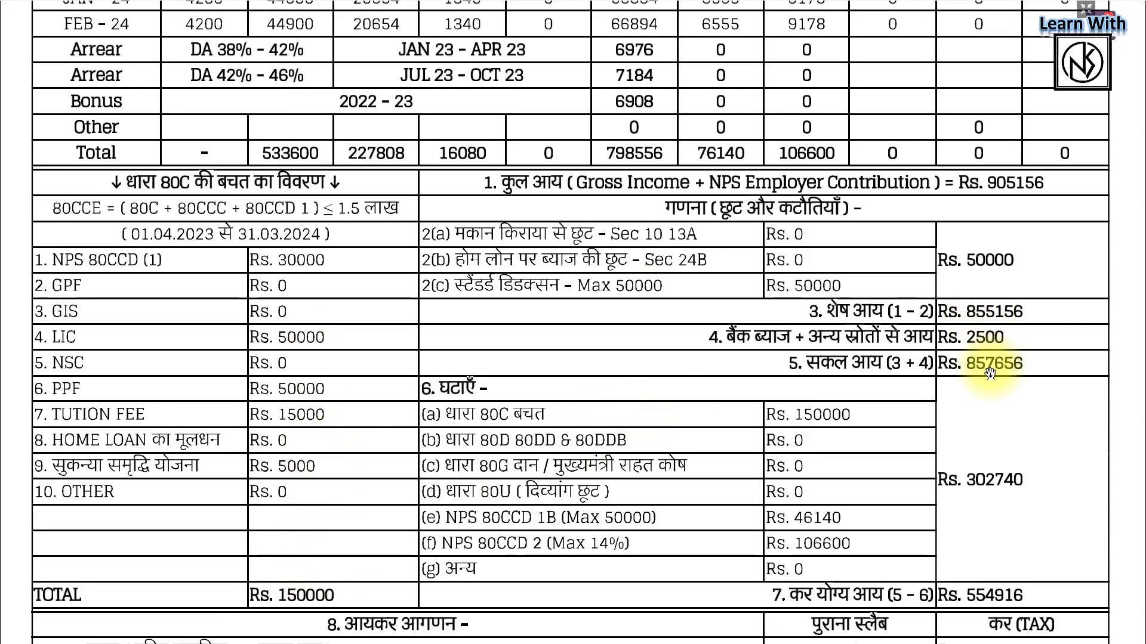
scroll(989, 373, down, 7)
scroll(949, 394, down, 2)
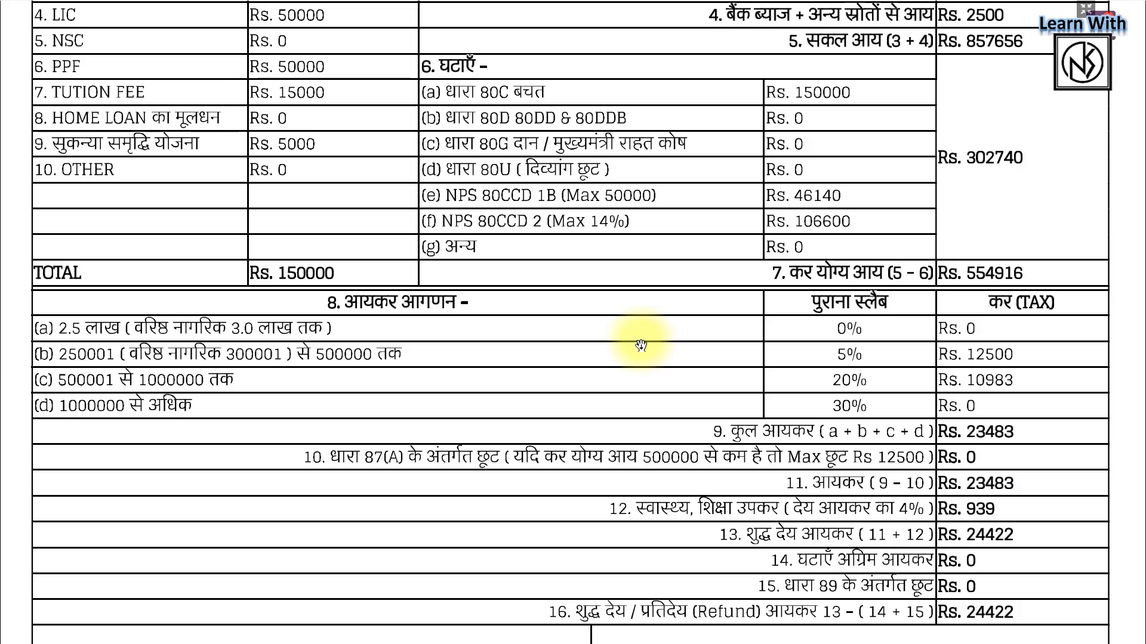
scroll(640, 345, down, 3)
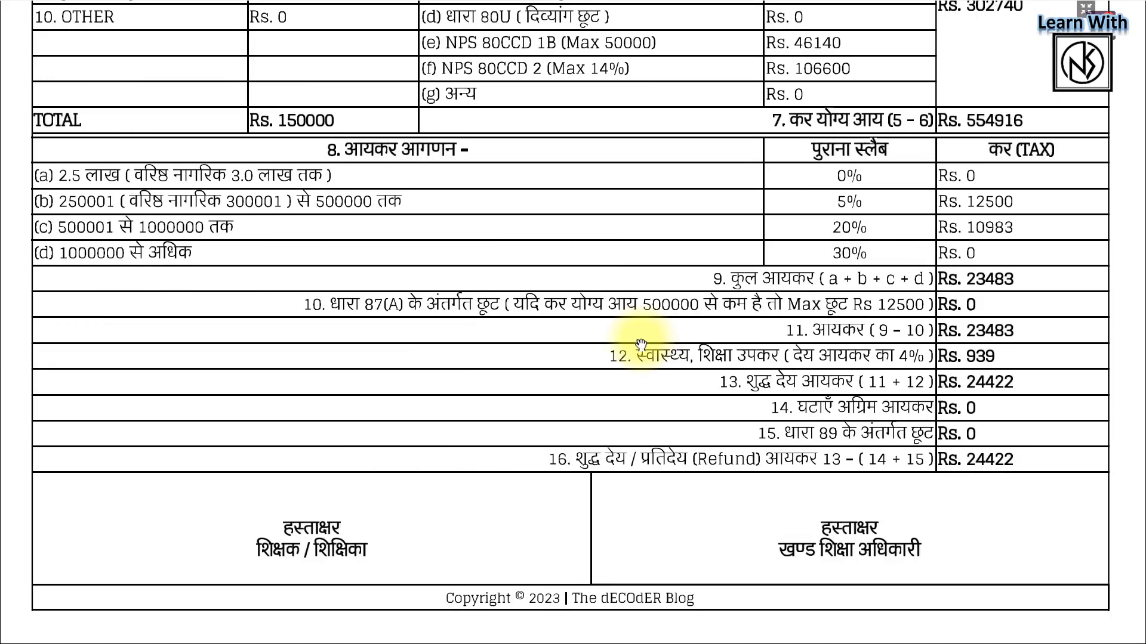
scroll(641, 345, down, 5)
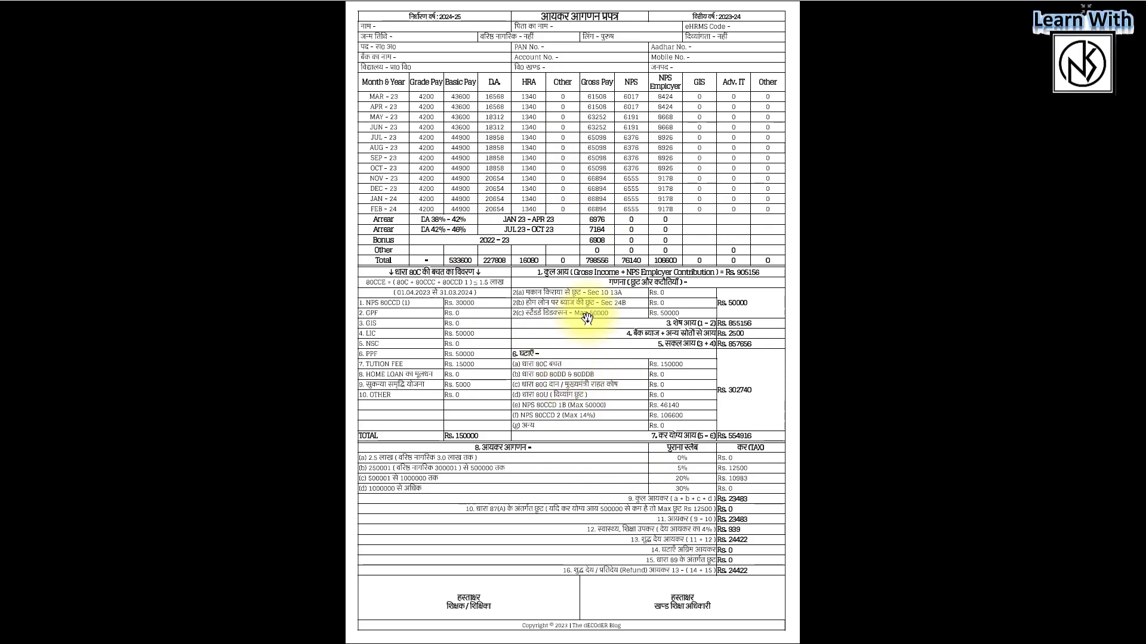
key(Escape)
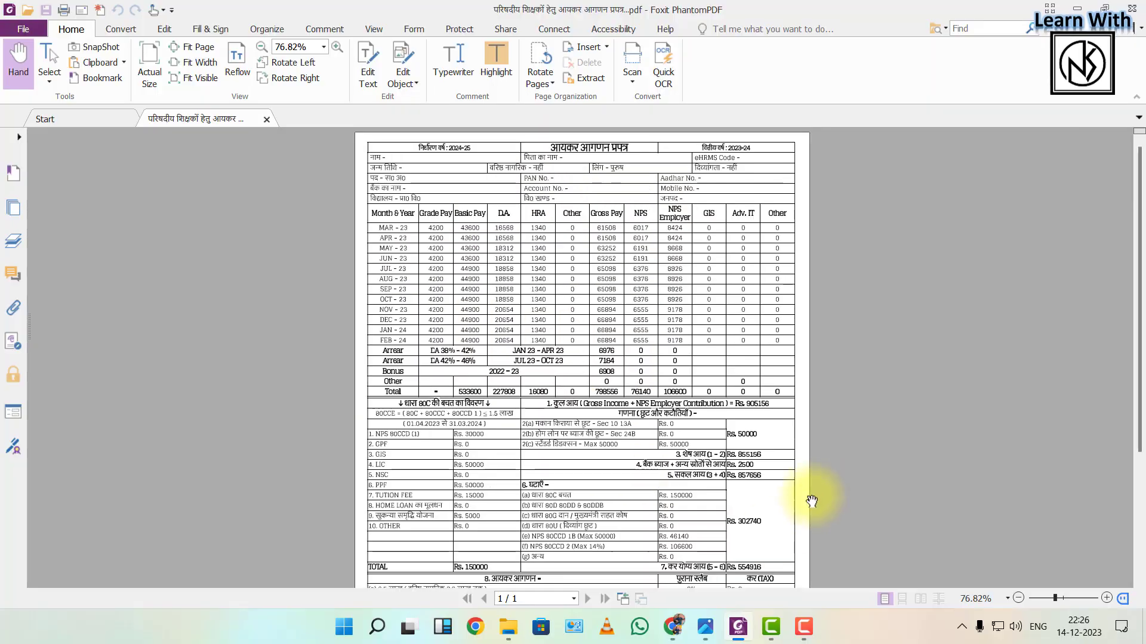
- Switch to Chrome and open the Old Tax Regime form for Level 6 (Grade Pay 4200)
click(675, 628)
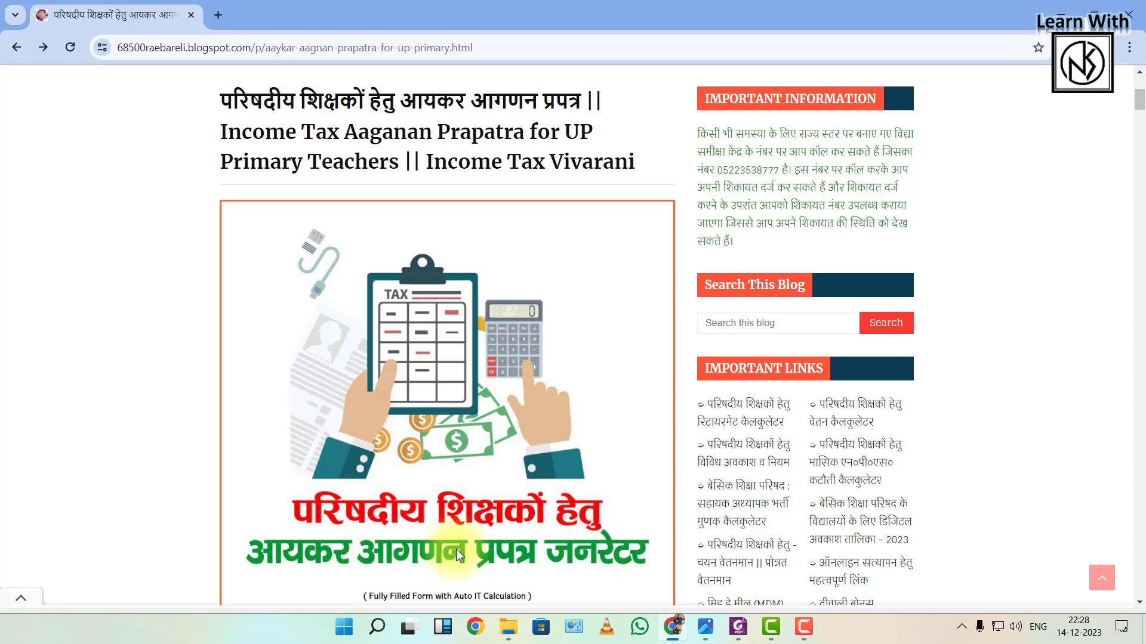
scroll(581, 550, down, 5)
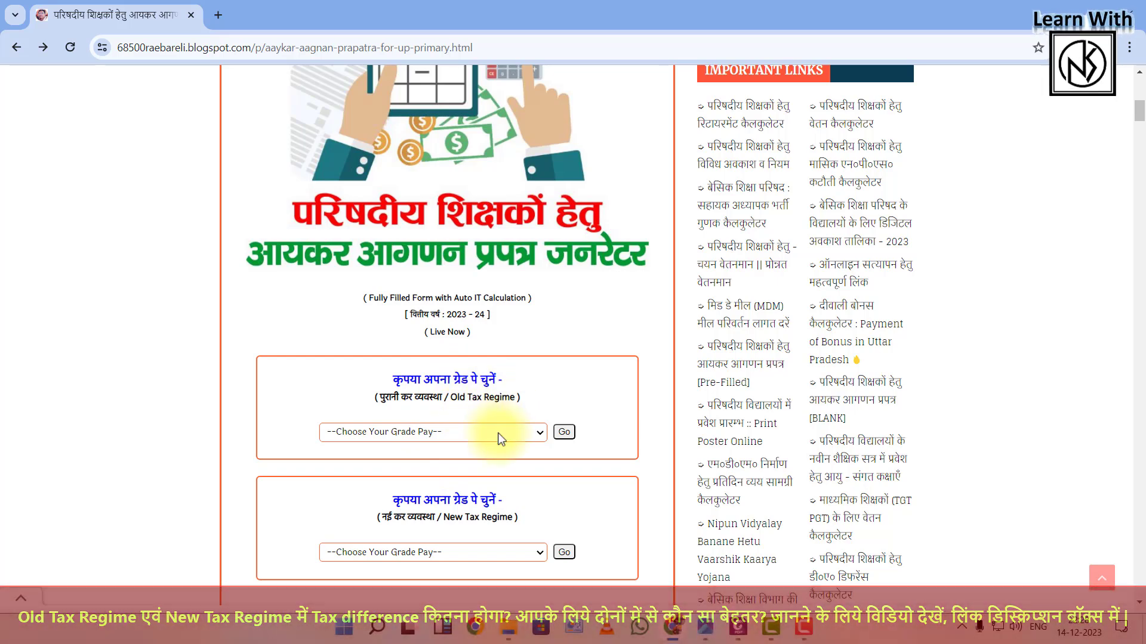
click(499, 433)
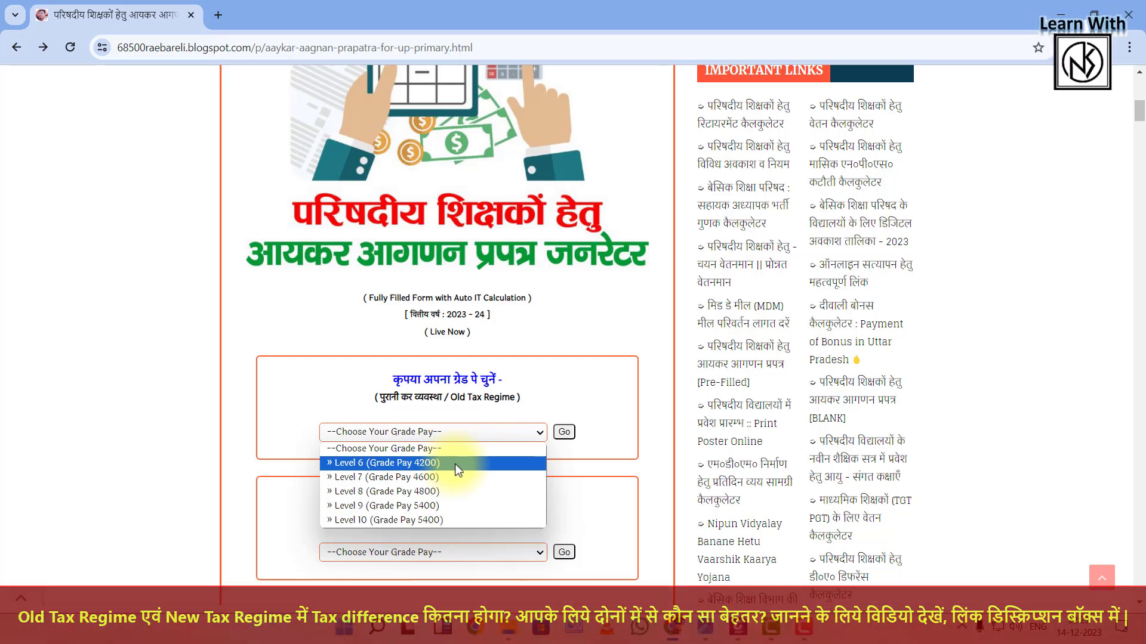
click(455, 464)
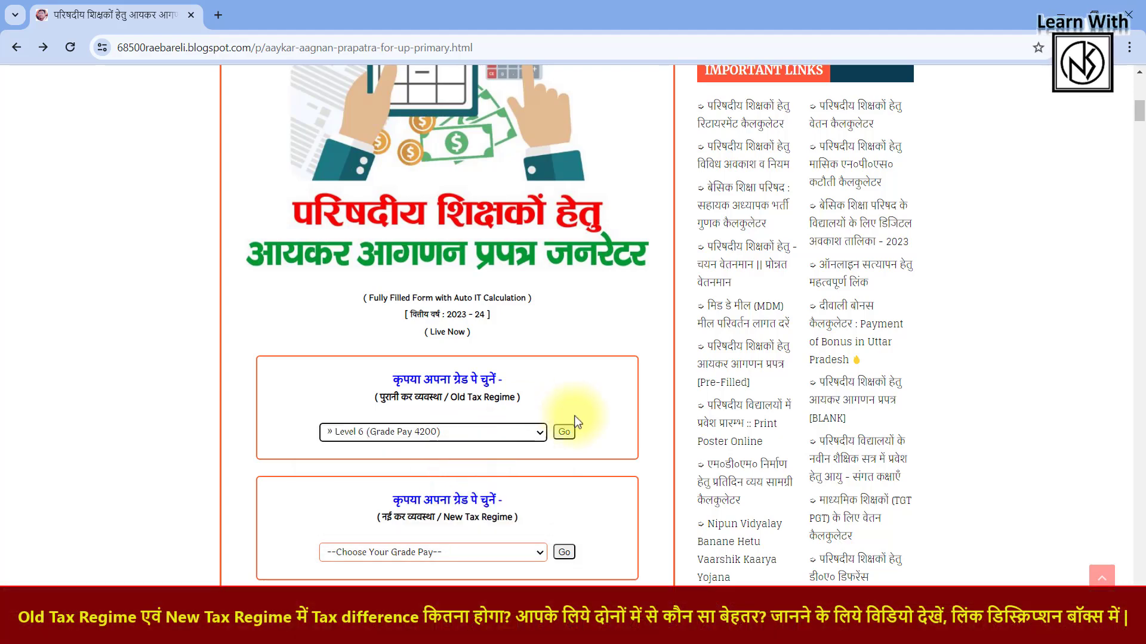
click(564, 433)
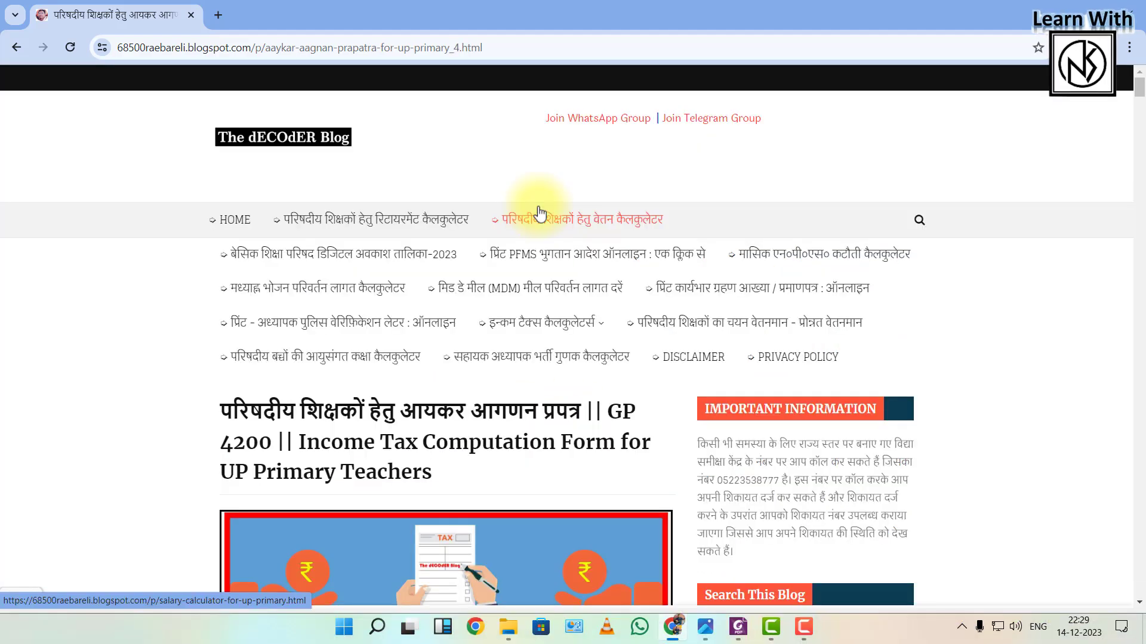
- In the employee details, set the senior citizen field to नहीं and the gender to पुरुष
scroll(540, 214, down, 7)
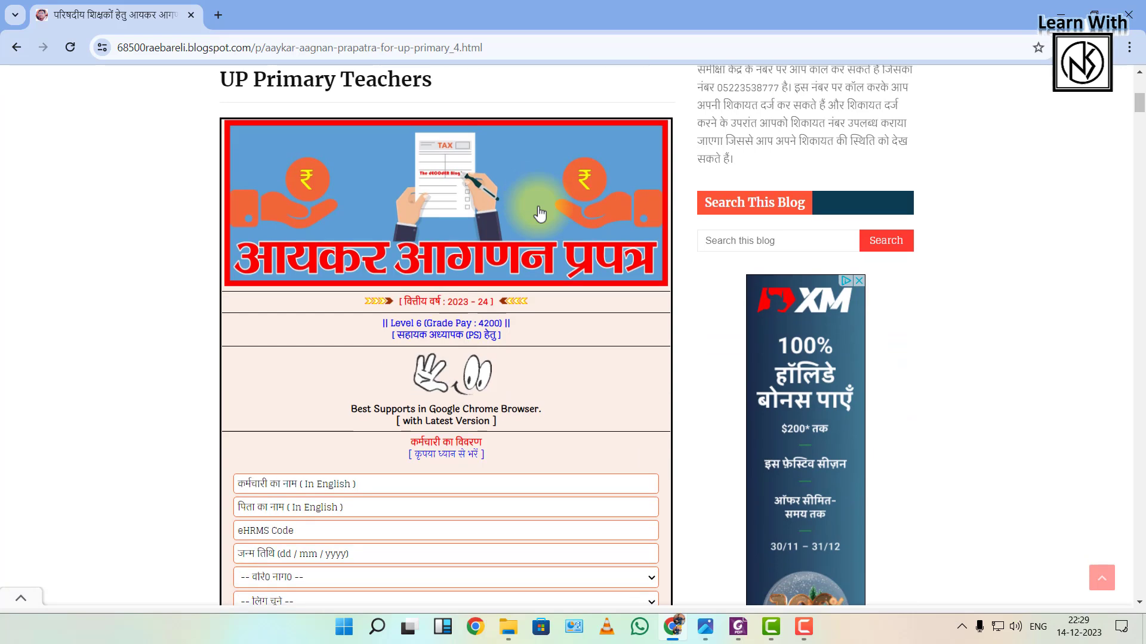
scroll(540, 214, down, 5)
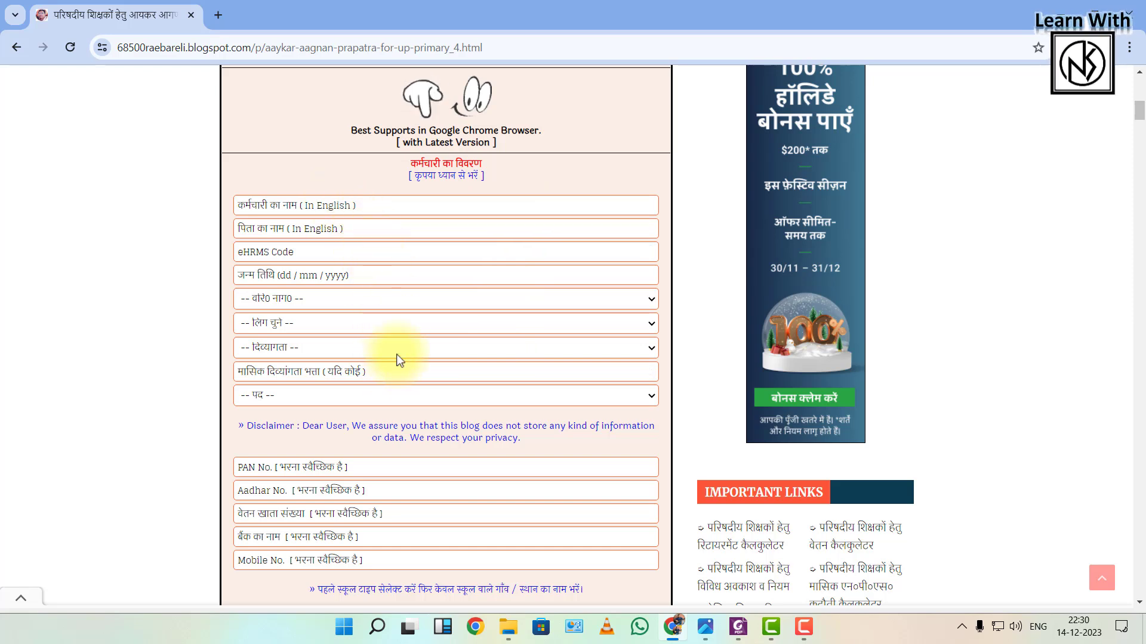
scroll(400, 360, down, 5)
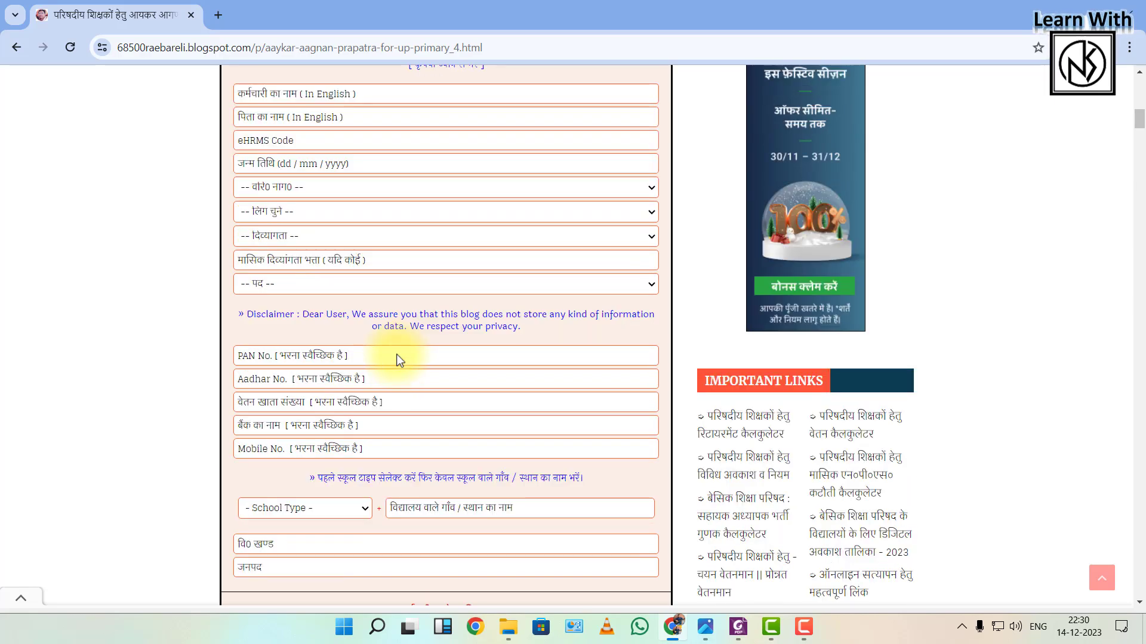
scroll(453, 378, down, 7)
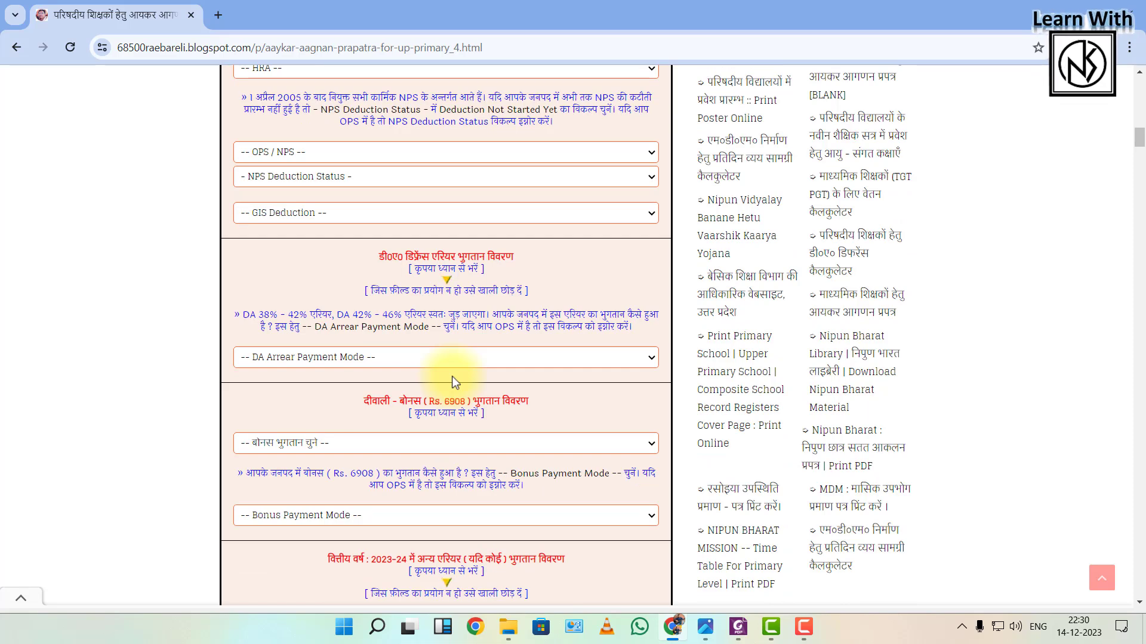
scroll(452, 376, up, 15)
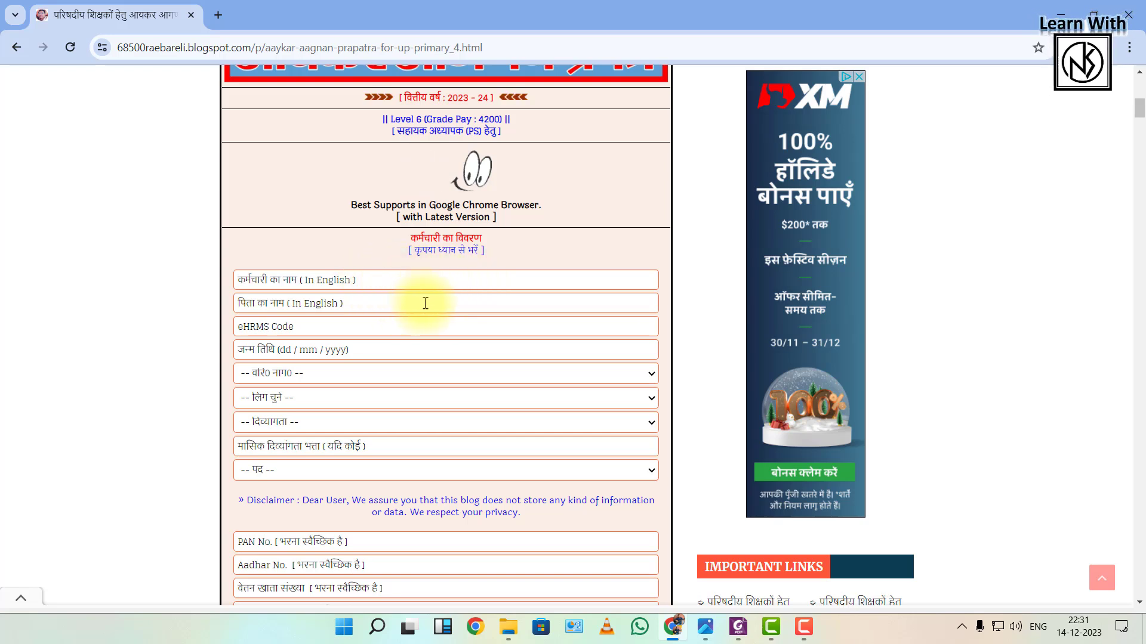
click(428, 374)
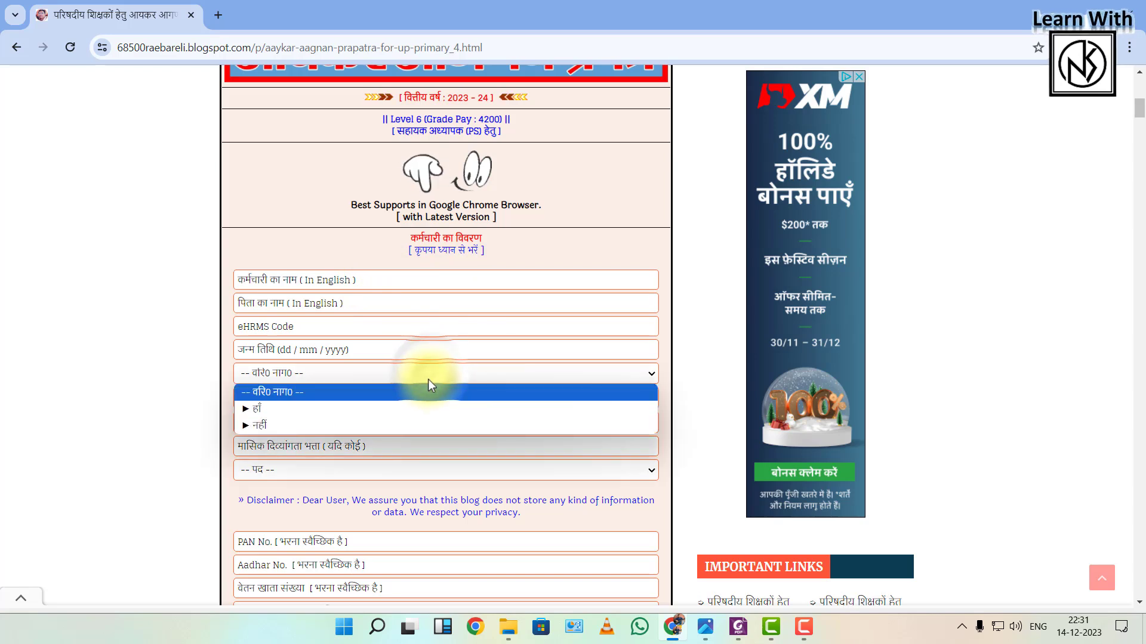
click(416, 425)
click(361, 396)
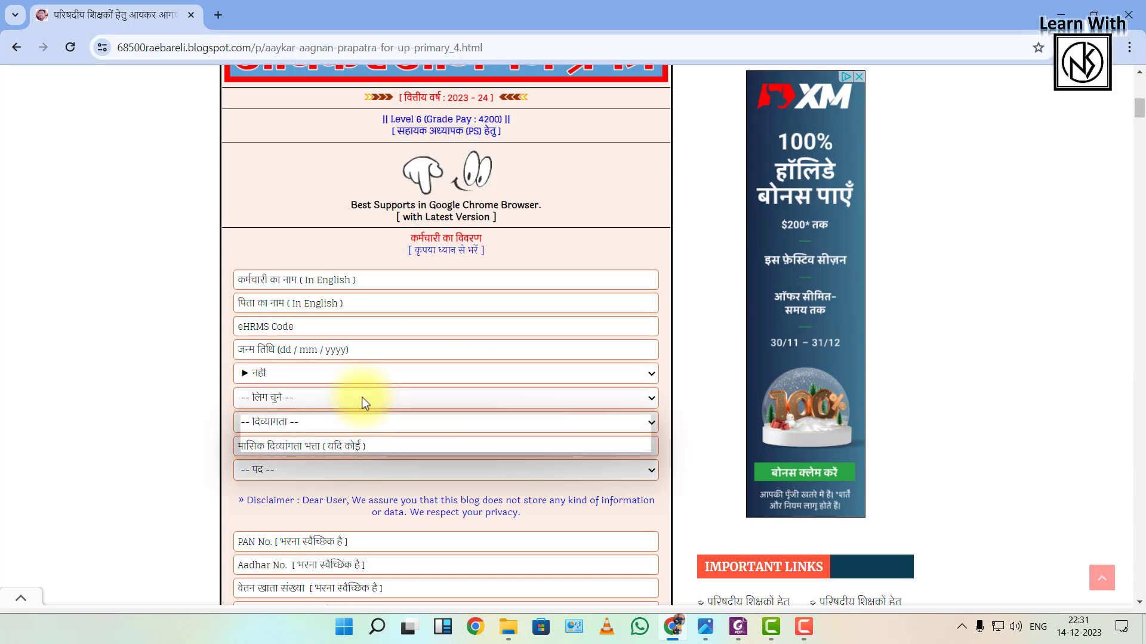
click(361, 431)
- Set the disability field (दिव्यांगता) to नहीं and the post (पद) to स0अ0 - PS
click(370, 421)
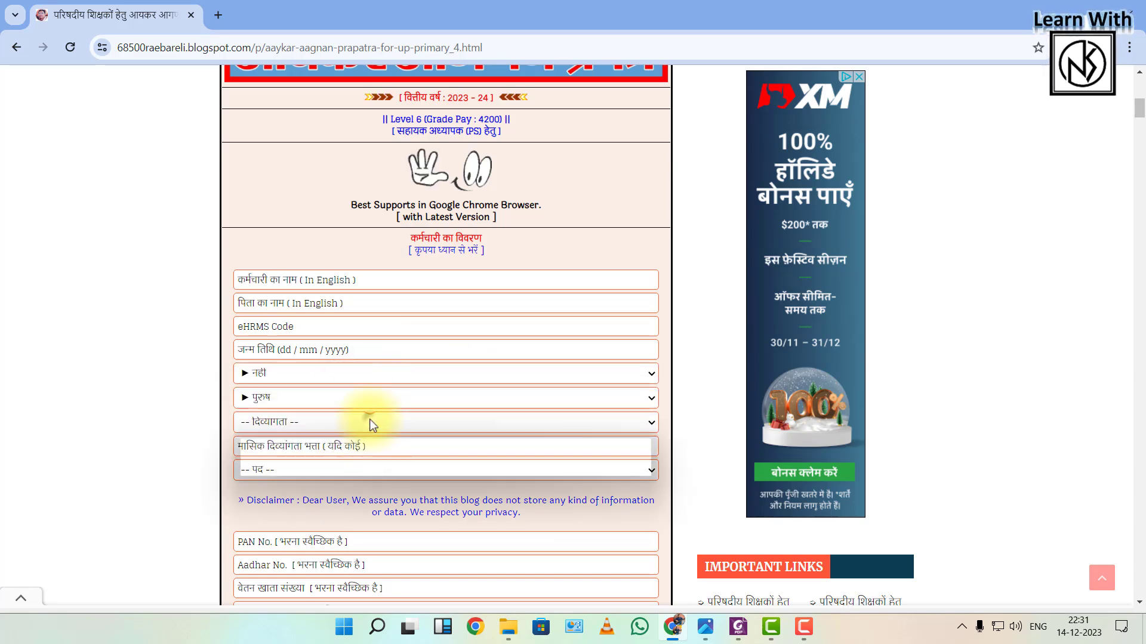
click(368, 473)
click(371, 471)
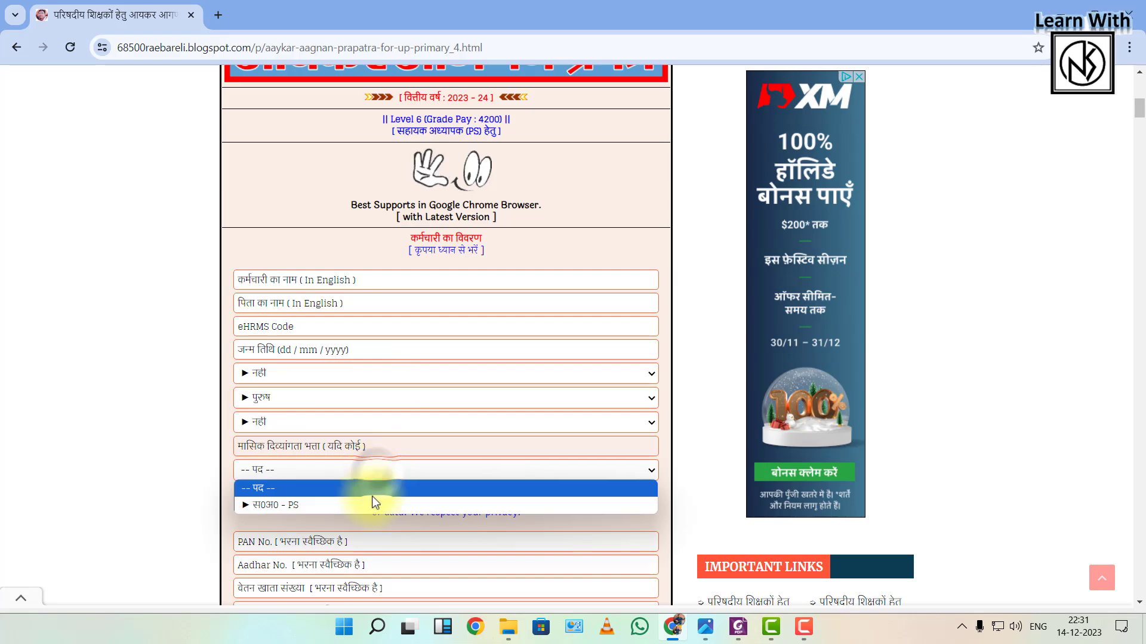
click(370, 507)
- Set the school type to प्रा0 वि0
scroll(389, 446, down, 5)
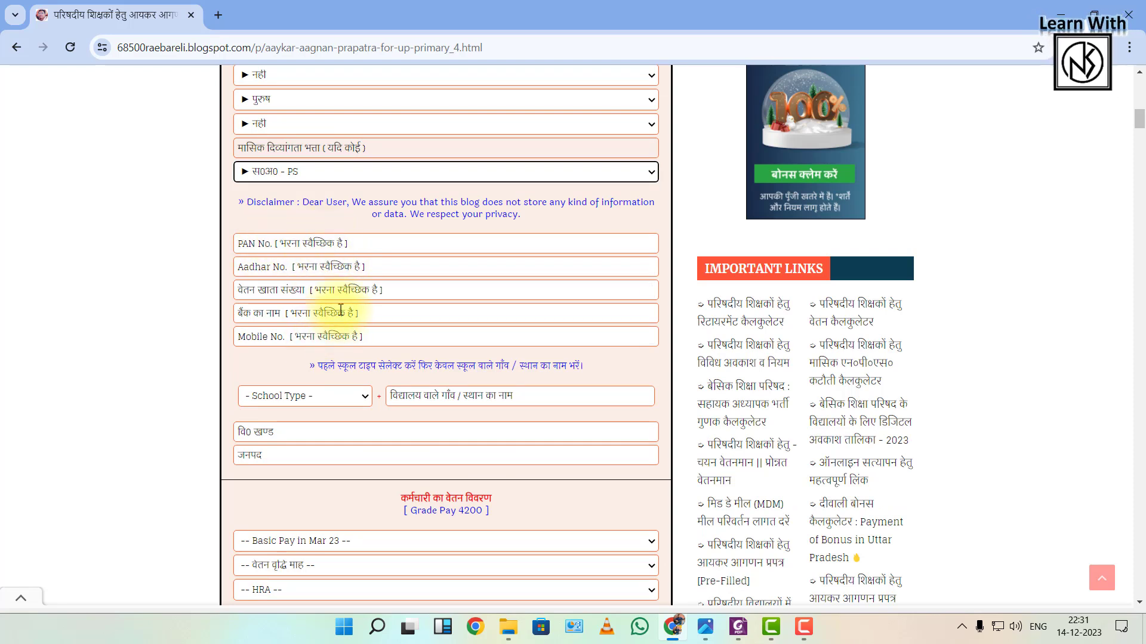
click(346, 395)
click(338, 430)
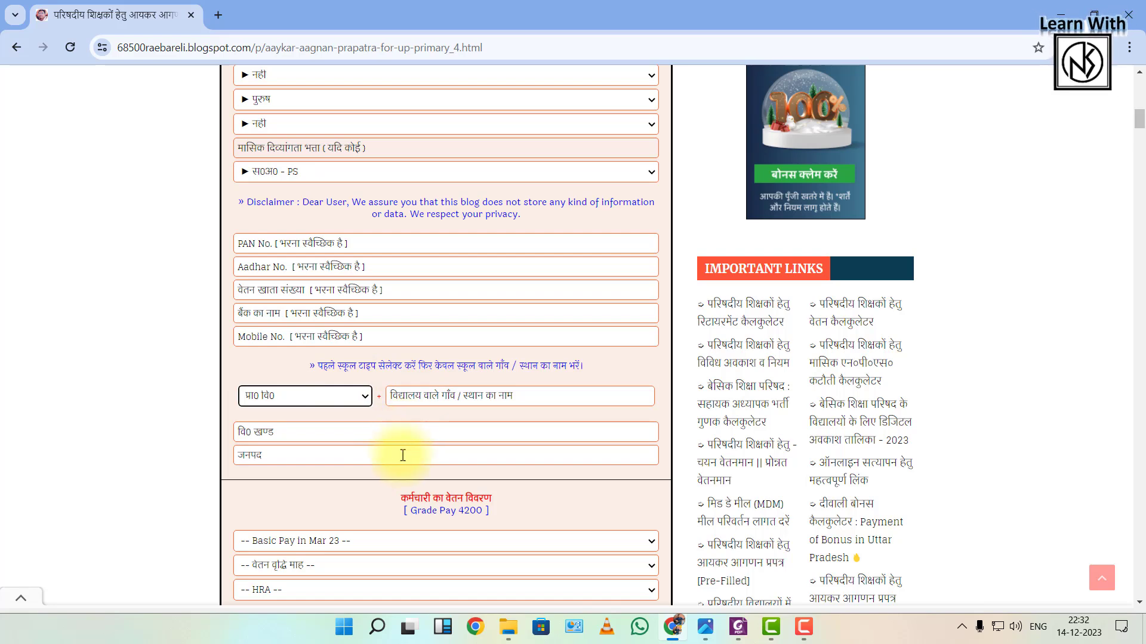
- Check the basic pay on the March 2023 salary slip among the Manav Sampada screenshots in the image viewer
scroll(403, 455, down, 3)
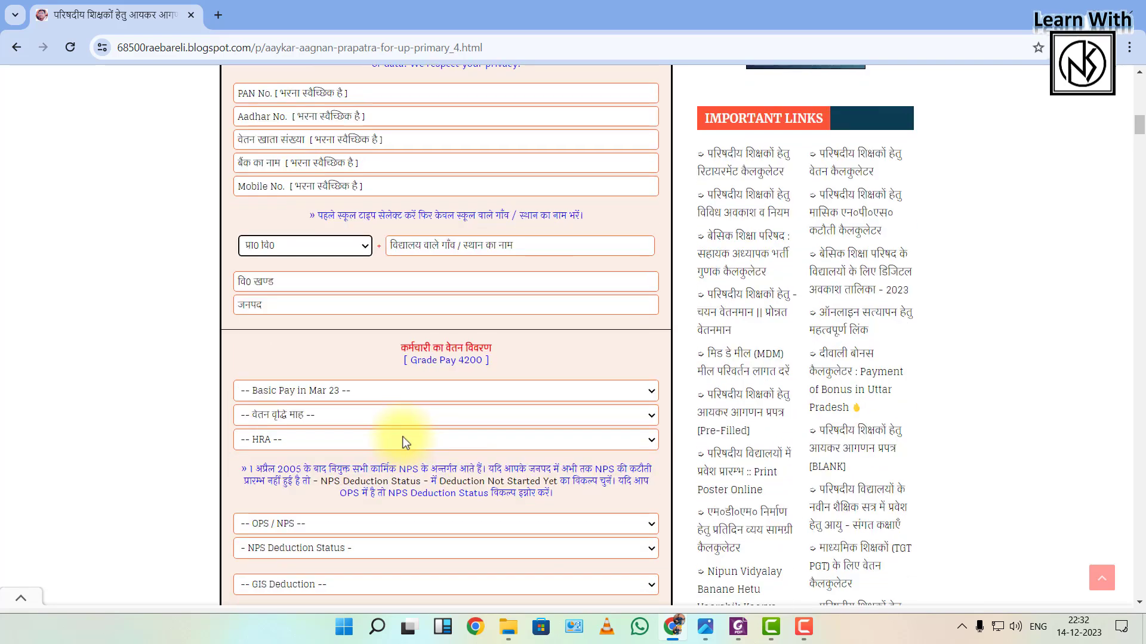
scroll(402, 439, down, 1)
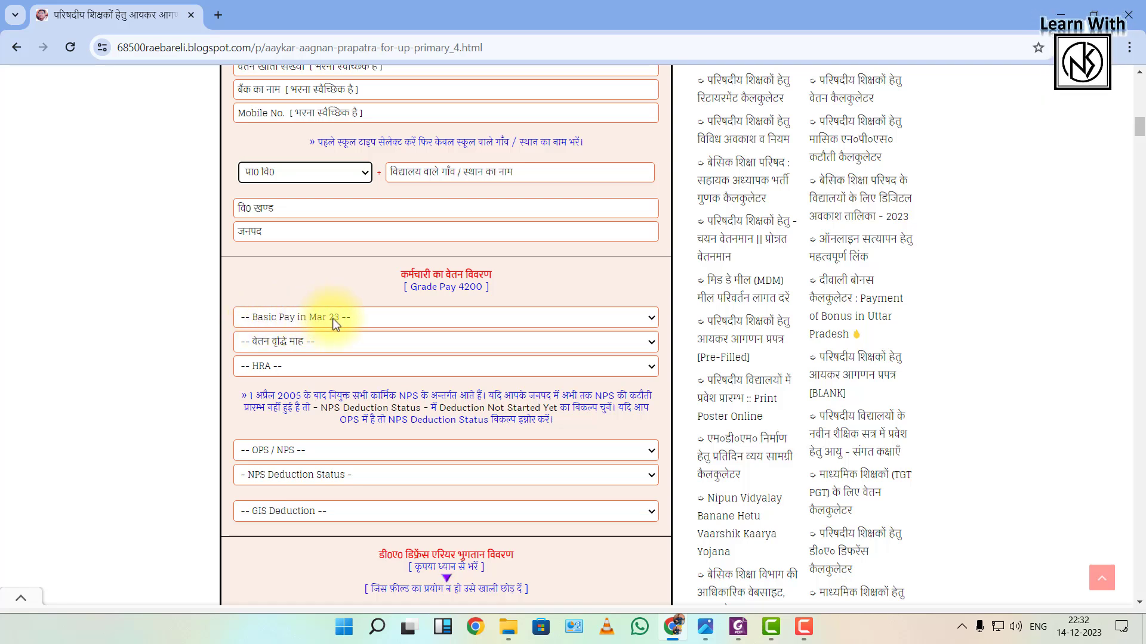
click(377, 317)
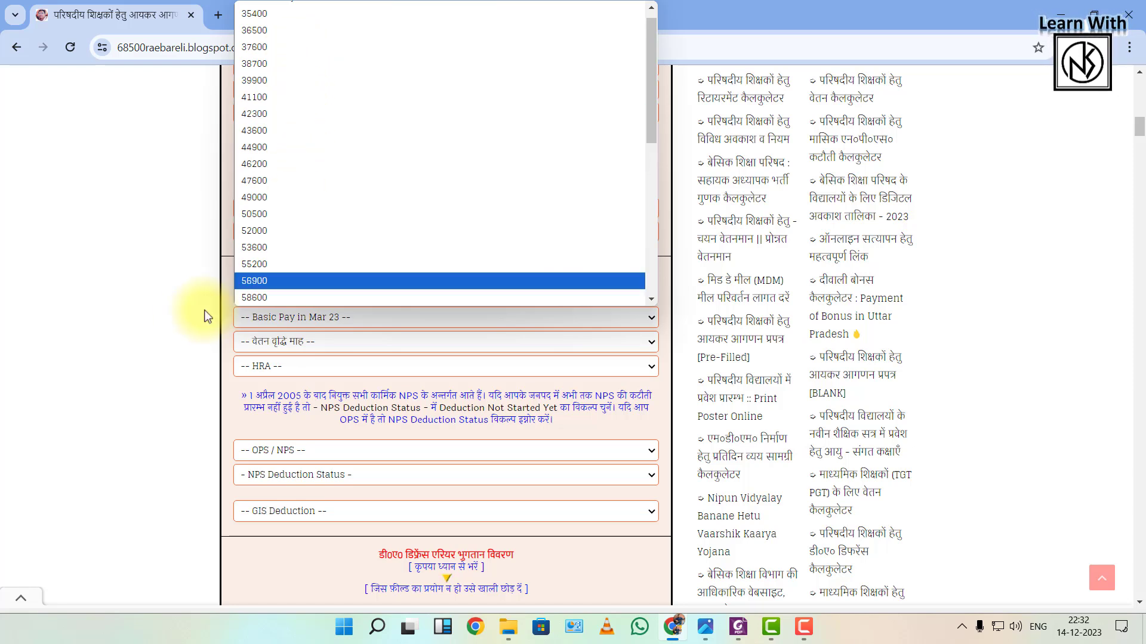
click(174, 323)
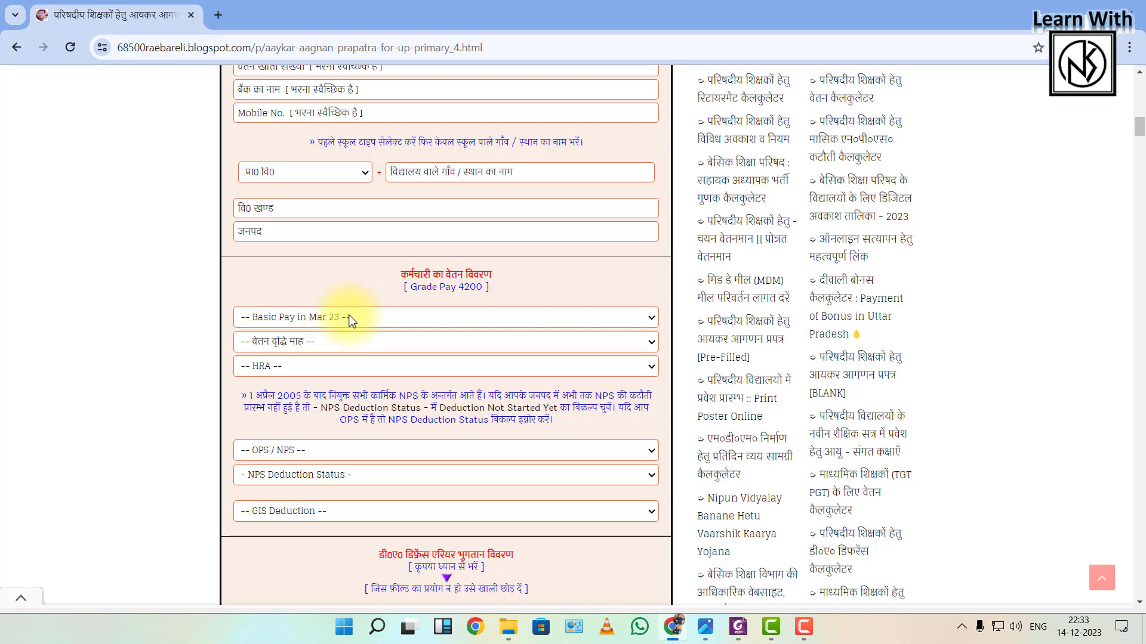
key(alt+Tab)
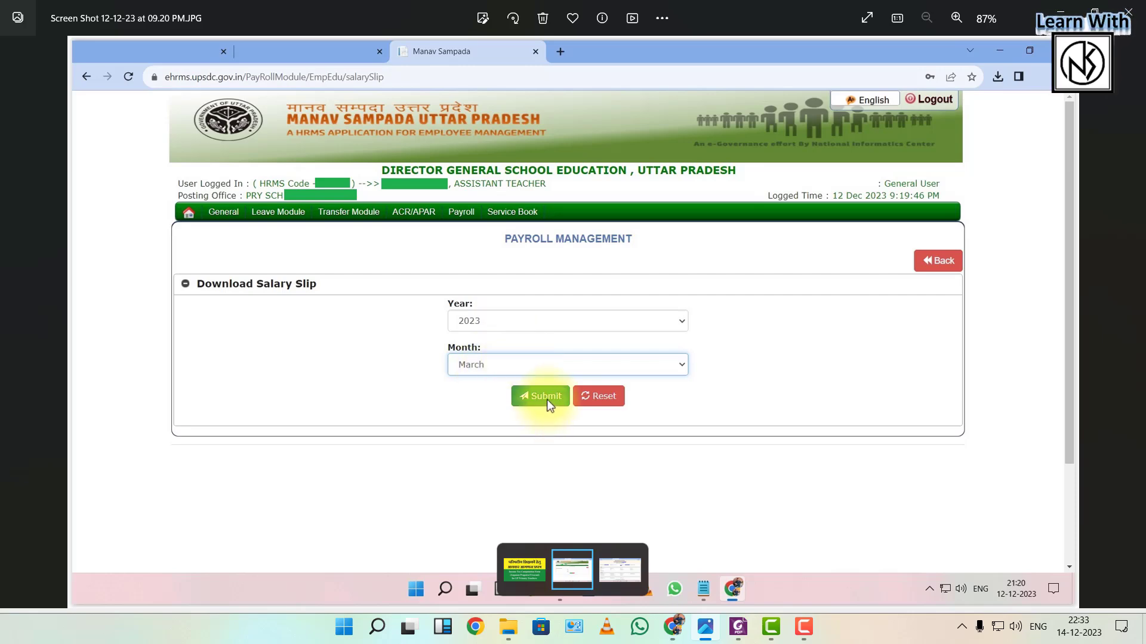
key(Right)
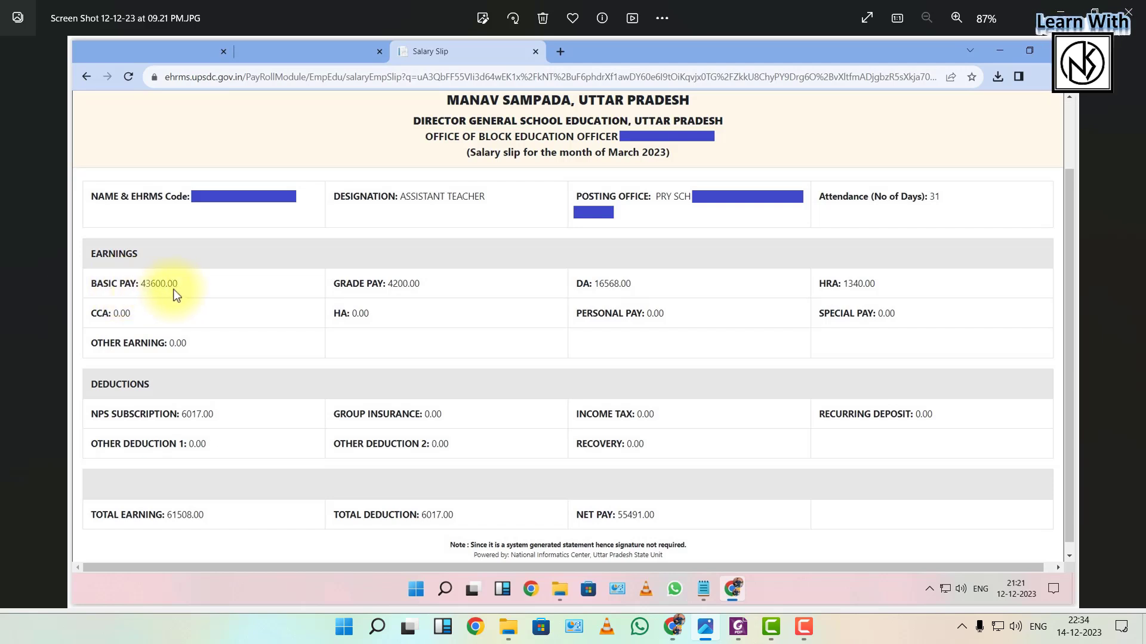
- Return to Chrome and set the basic pay in Mar 23 to 43600 and the increment month to जुलाई
click(674, 627)
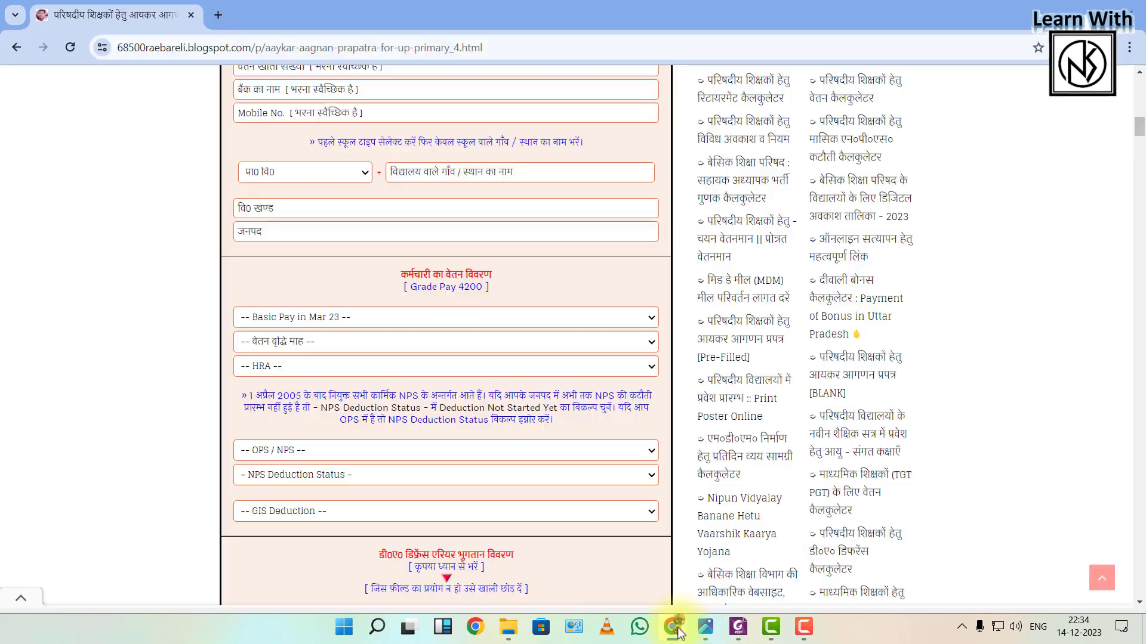
click(550, 318)
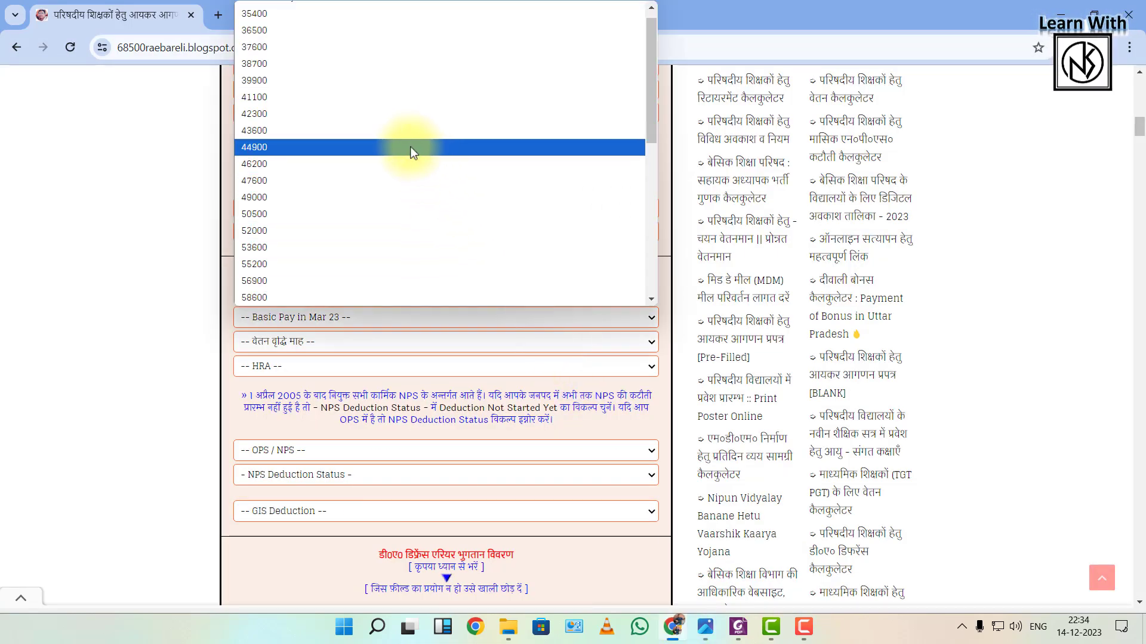
click(404, 131)
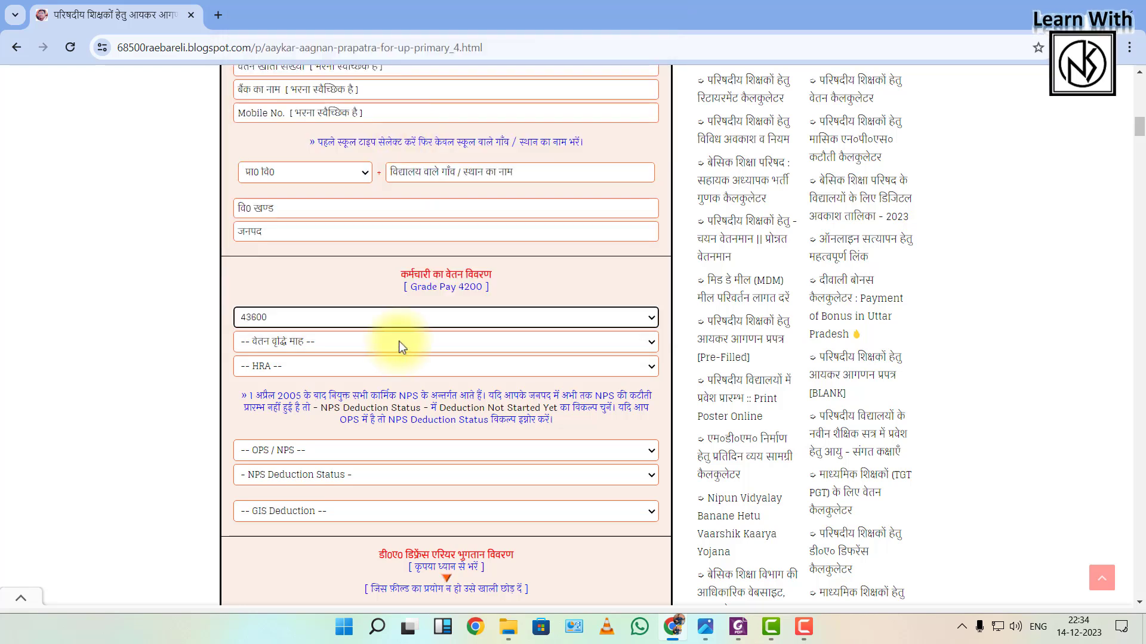
click(400, 342)
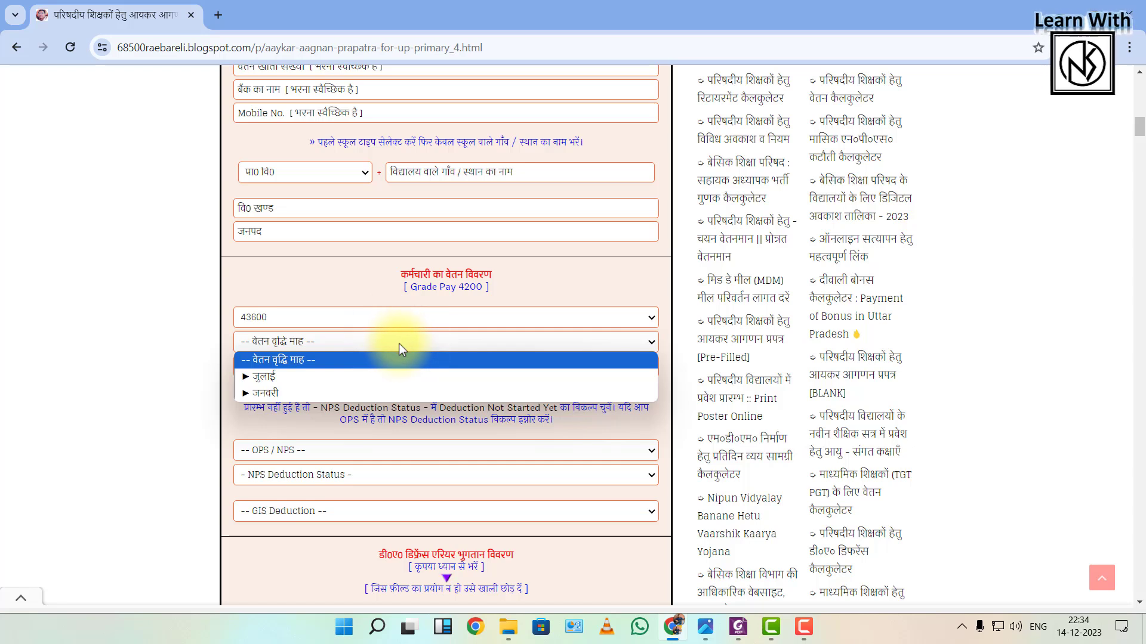
click(401, 379)
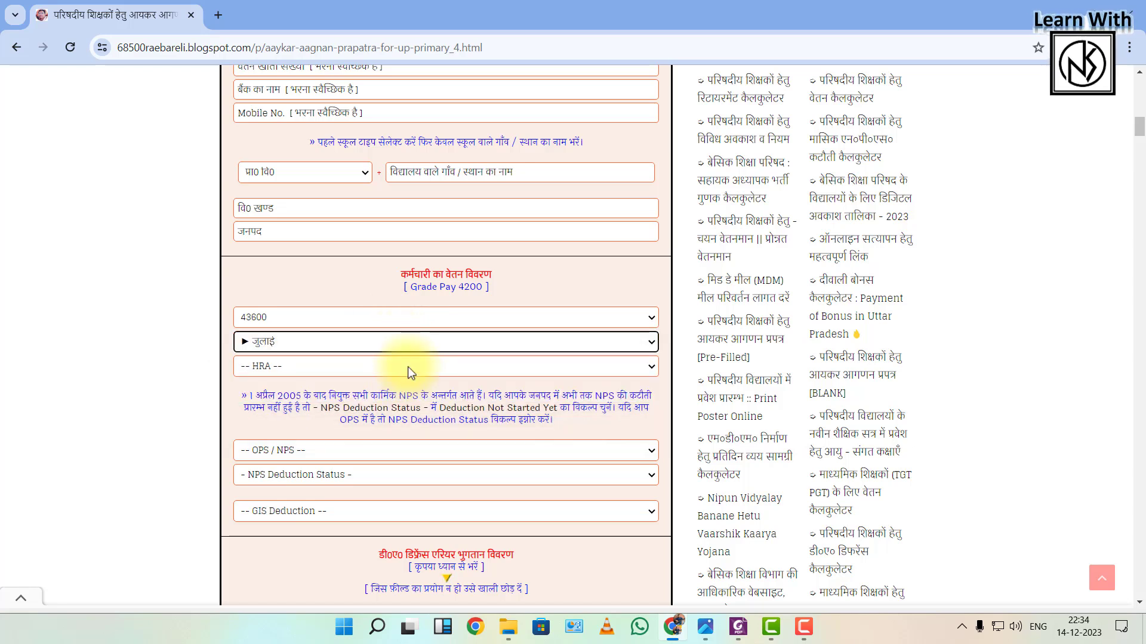
- Set the HRA to ₹ 1340 (In Rural Areas) and the OPS / NPS field to NPS
click(407, 367)
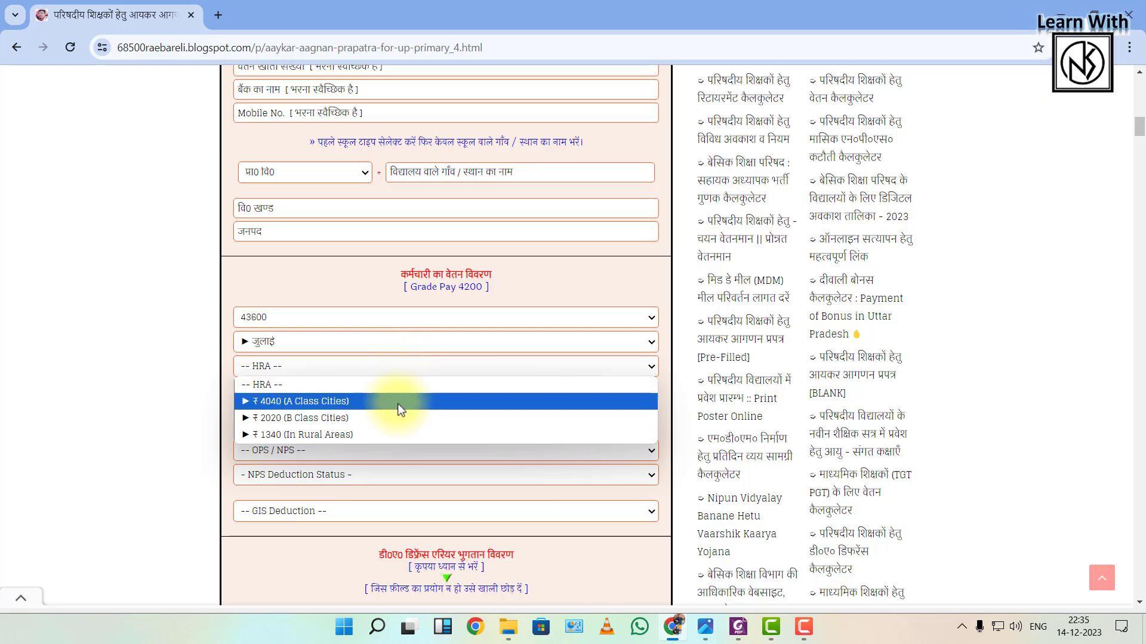
click(389, 435)
scroll(488, 367, down, 3)
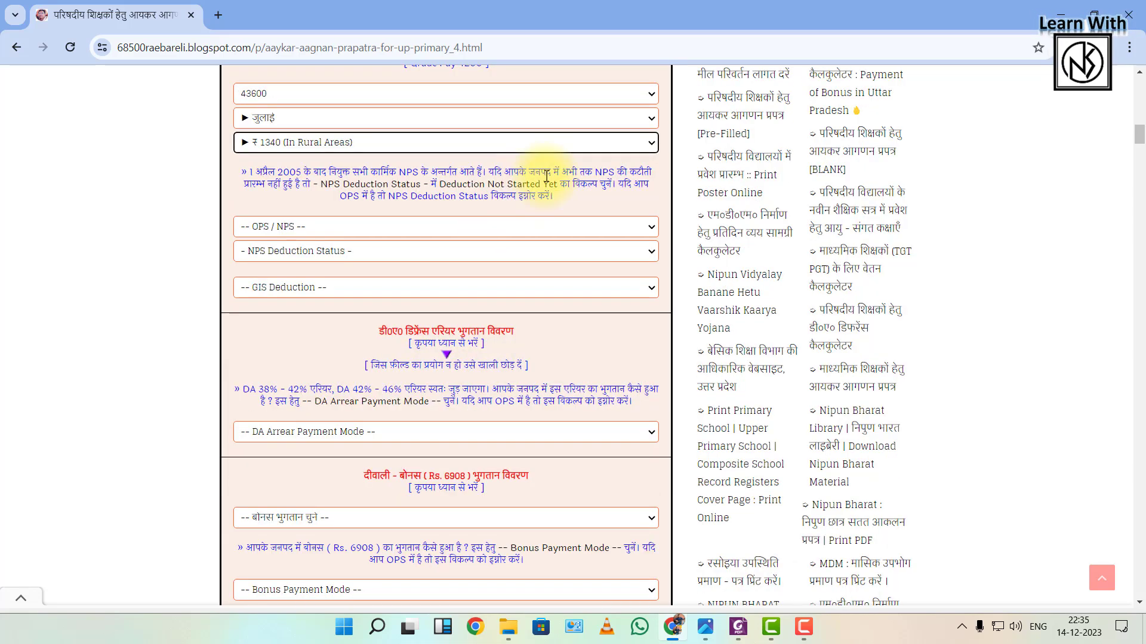
click(605, 227)
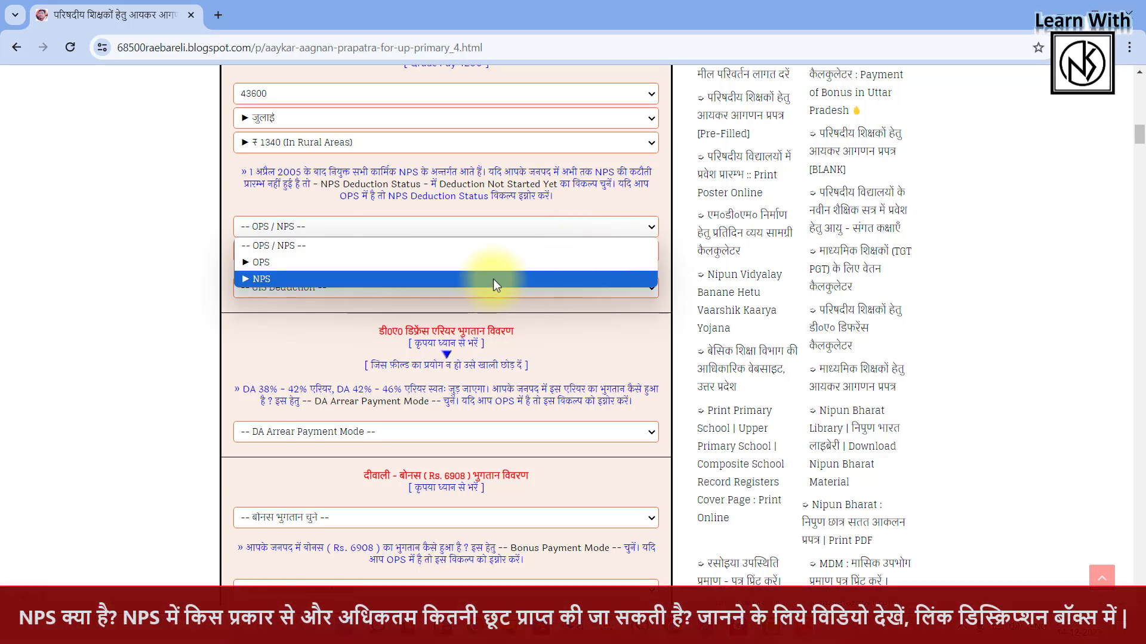
click(493, 278)
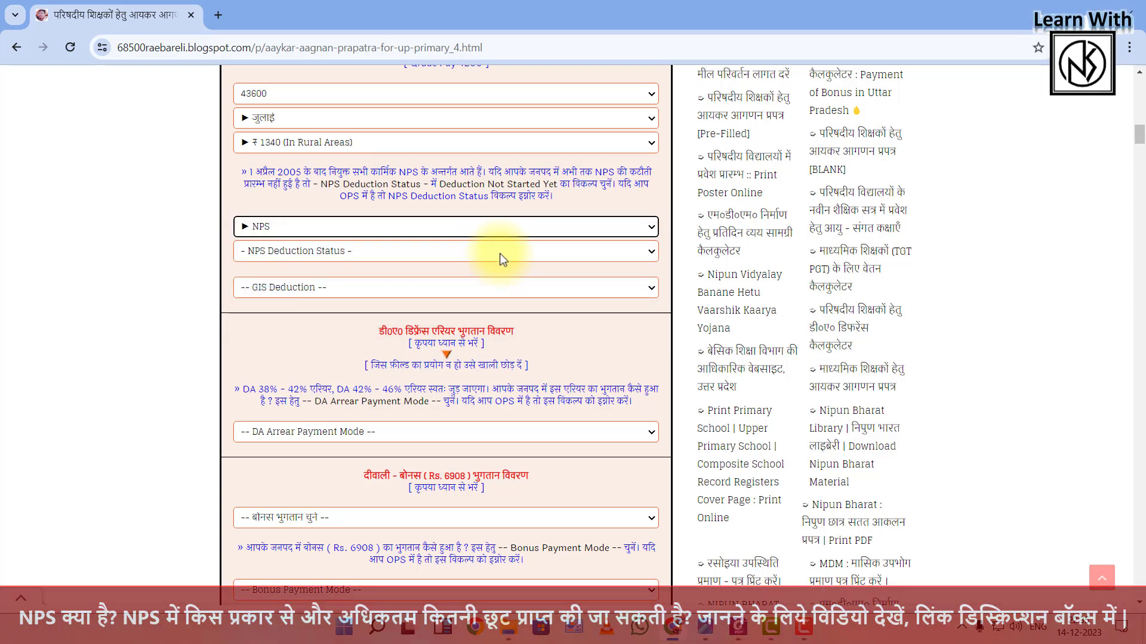
- Set the NPS Deduction Status to Deduction Already Started and the GIS Deduction to No, Already Closed
click(499, 253)
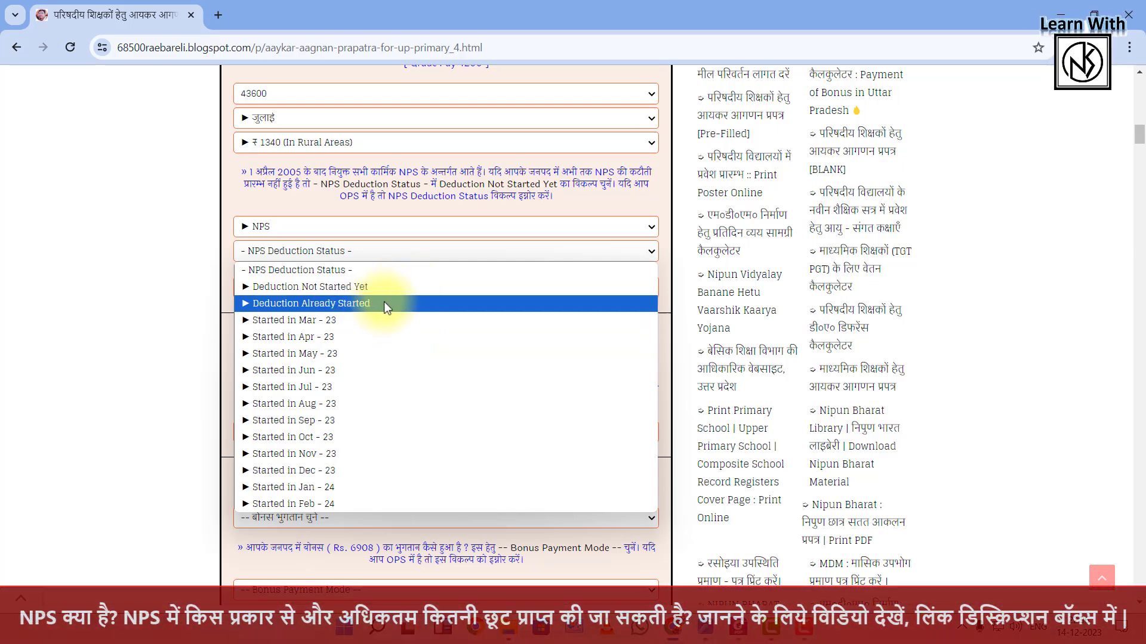
click(384, 303)
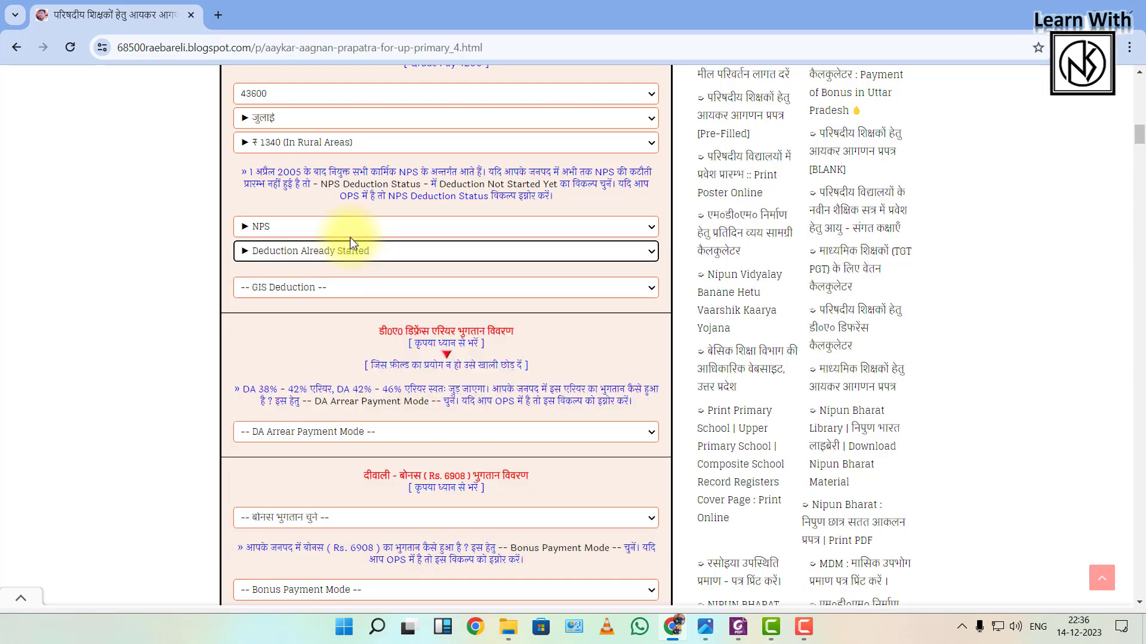
click(364, 288)
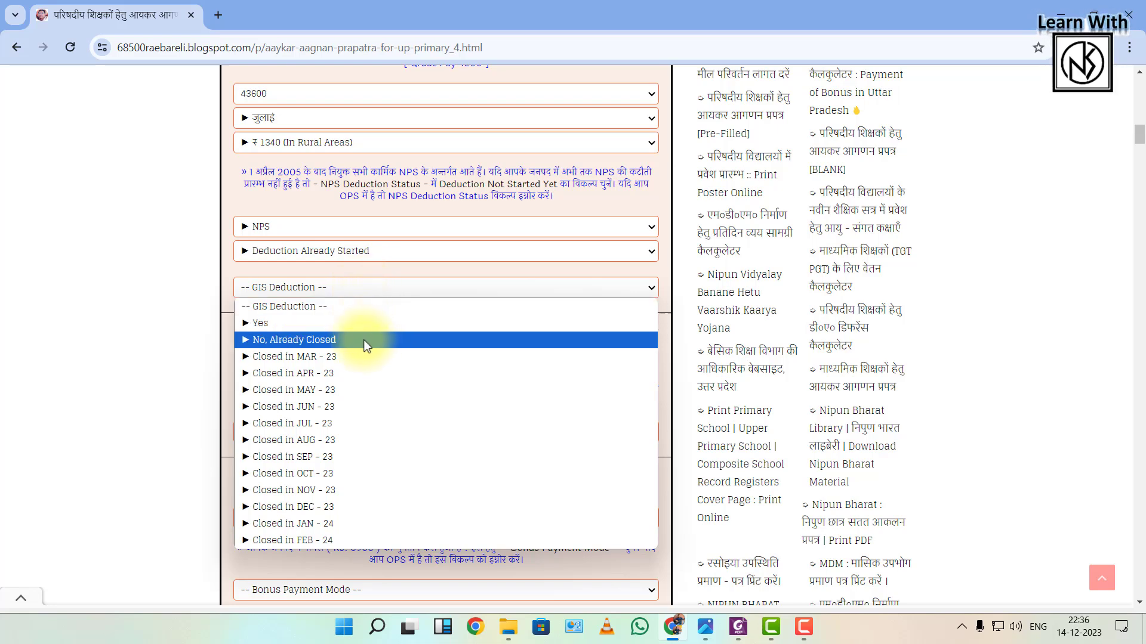
click(383, 340)
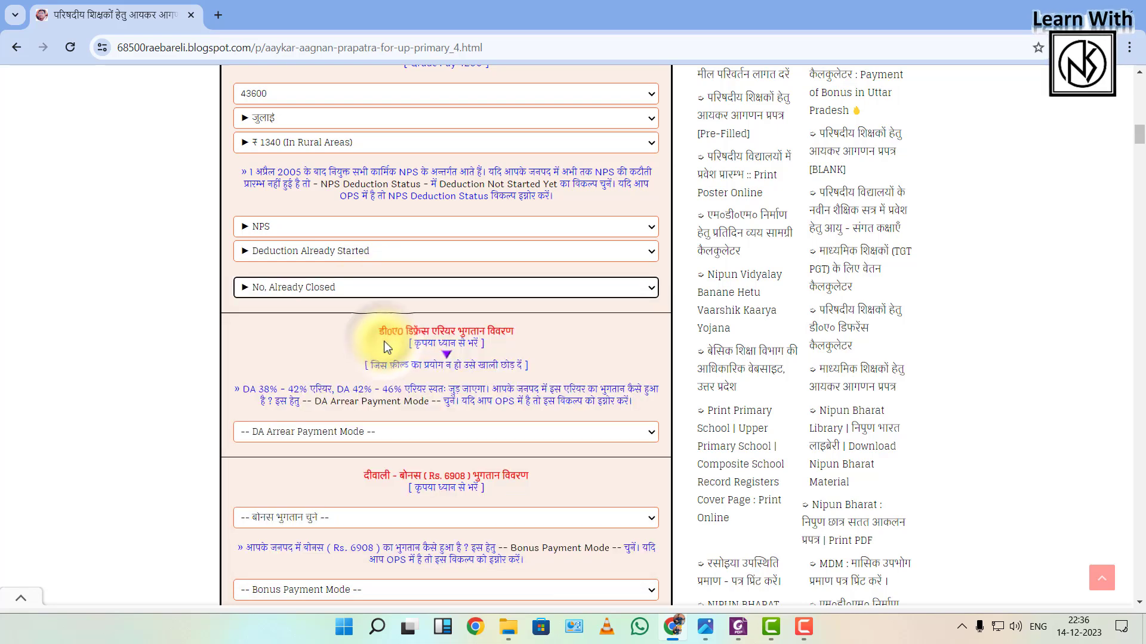
- Set the DA Arrear Payment Mode to 100% नकद भुगतान वेतन खाते में
scroll(439, 327, down, 2)
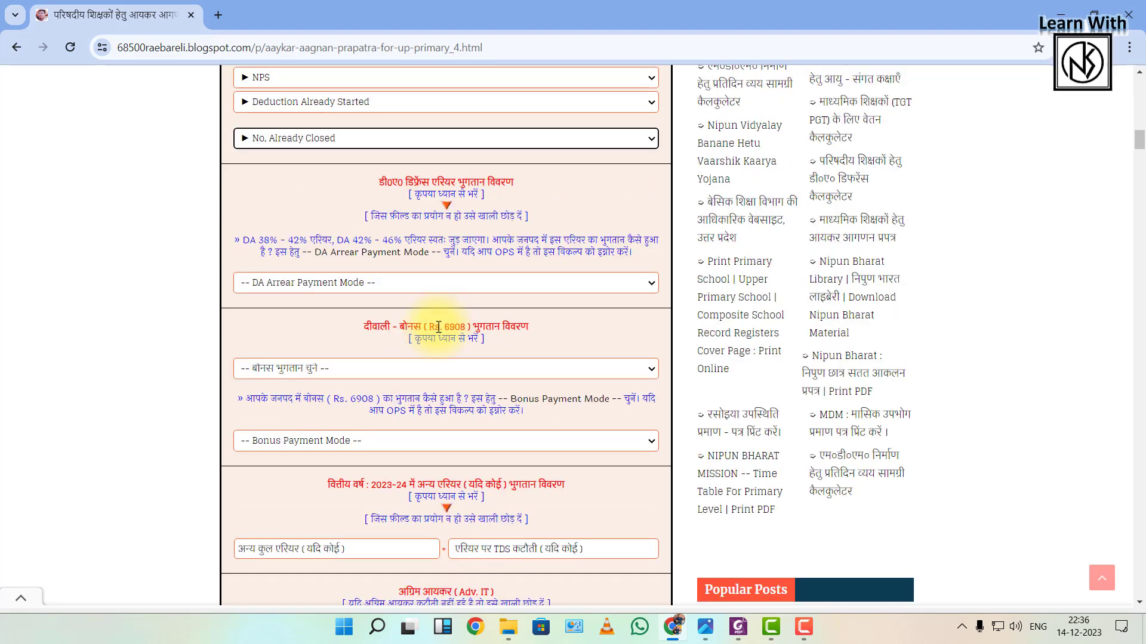
click(406, 286)
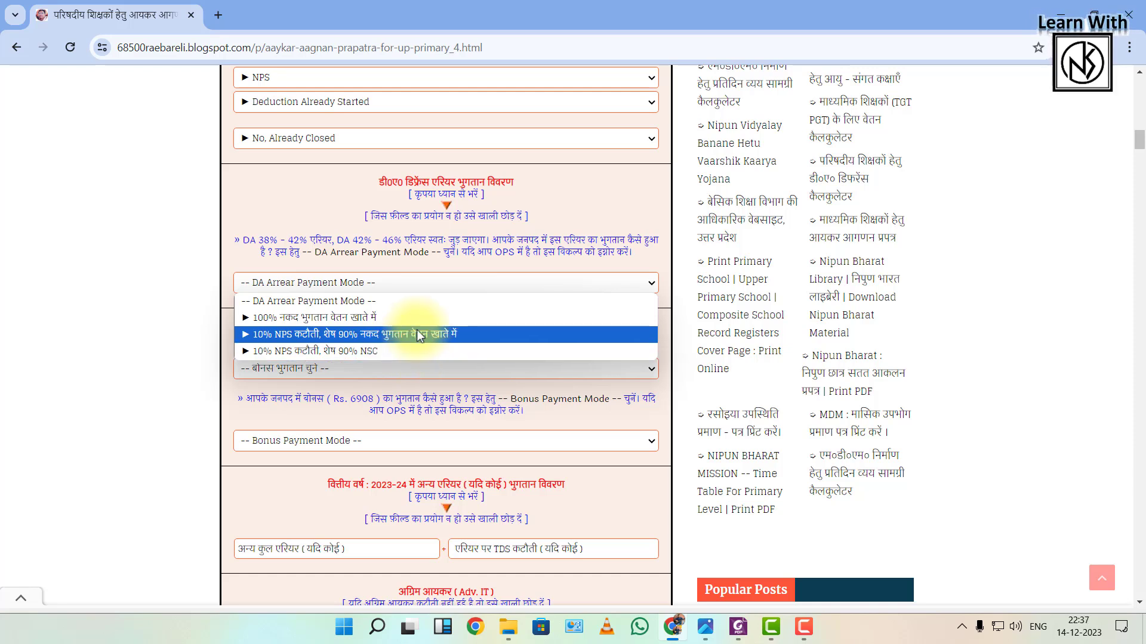
click(420, 318)
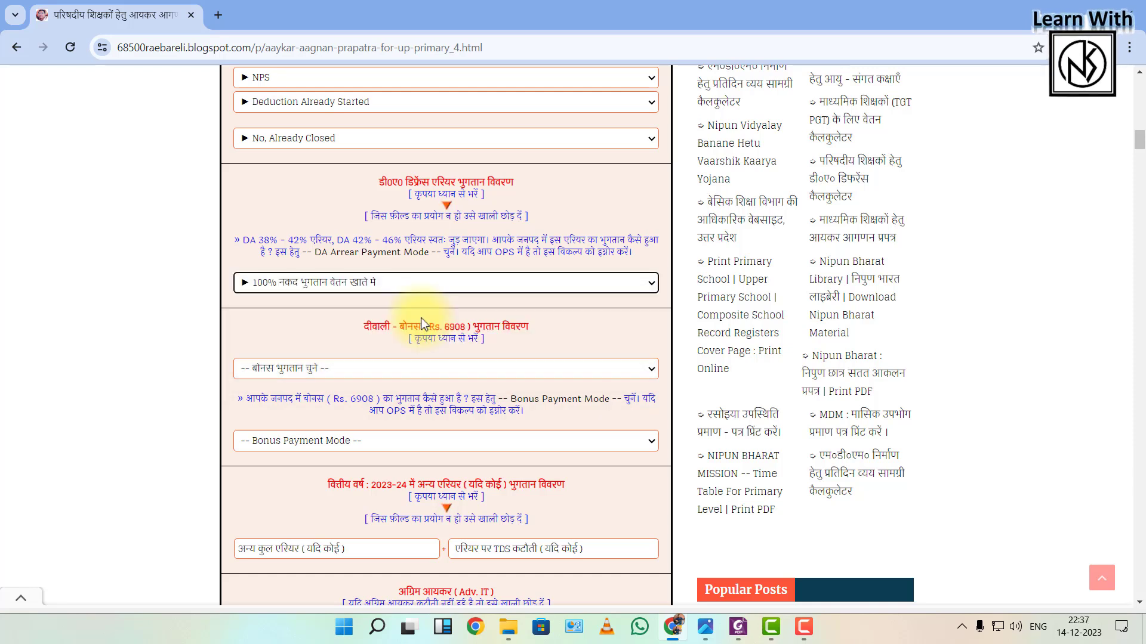
- Set the Diwali bonus payment to Yes and the Bonus Payment Mode to 100% नकद भुगतान वेतन खाते में
click(452, 374)
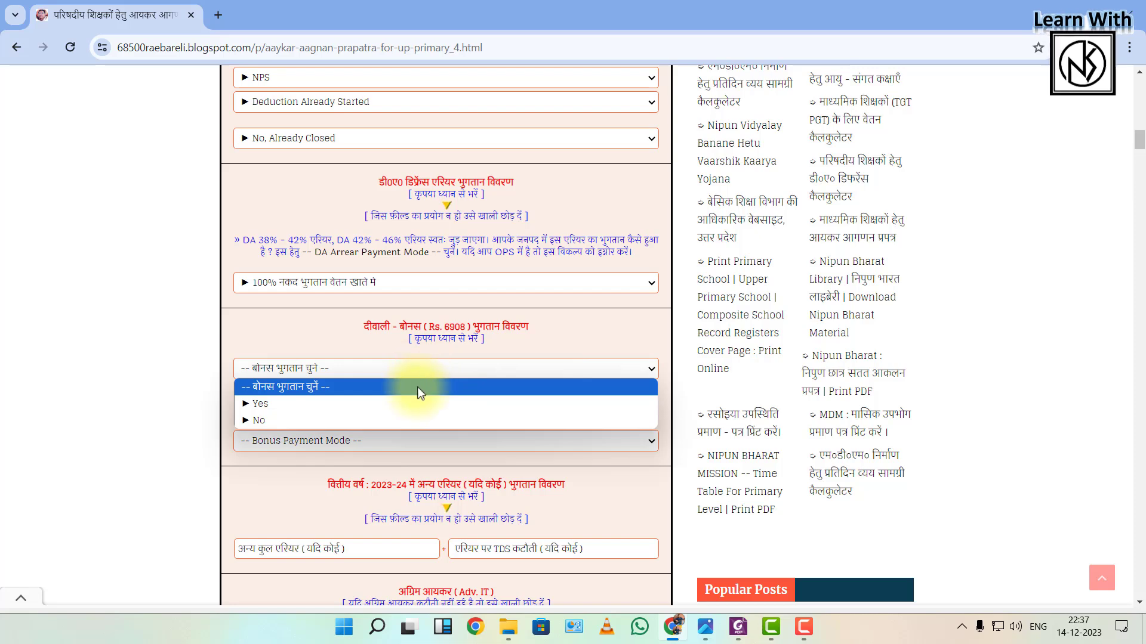
click(416, 403)
scroll(450, 371, down, 2)
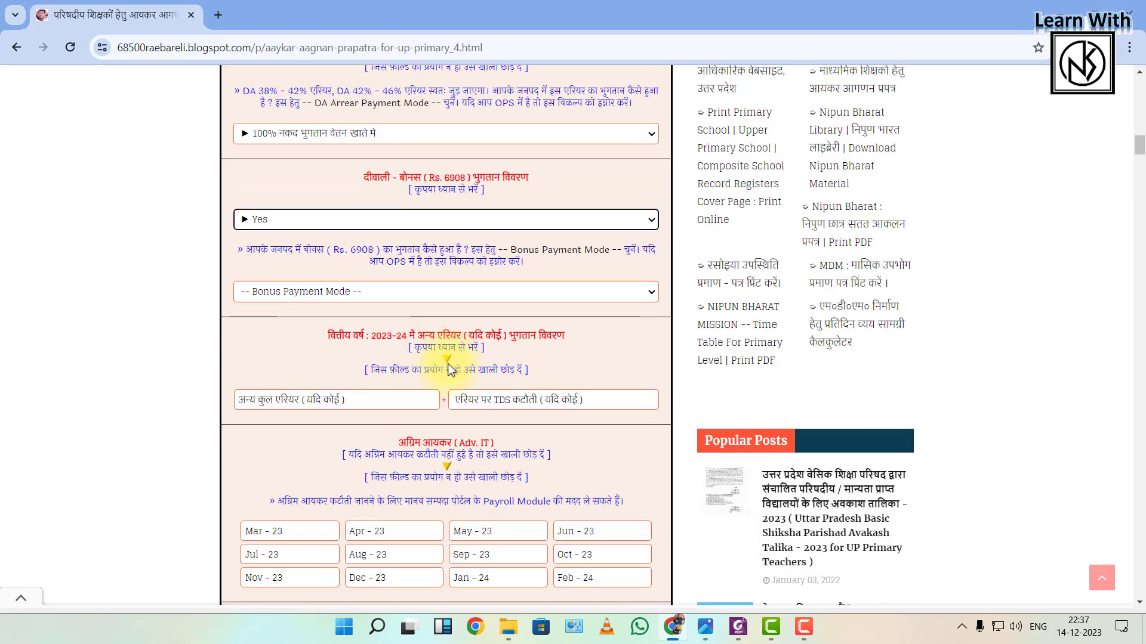
click(427, 295)
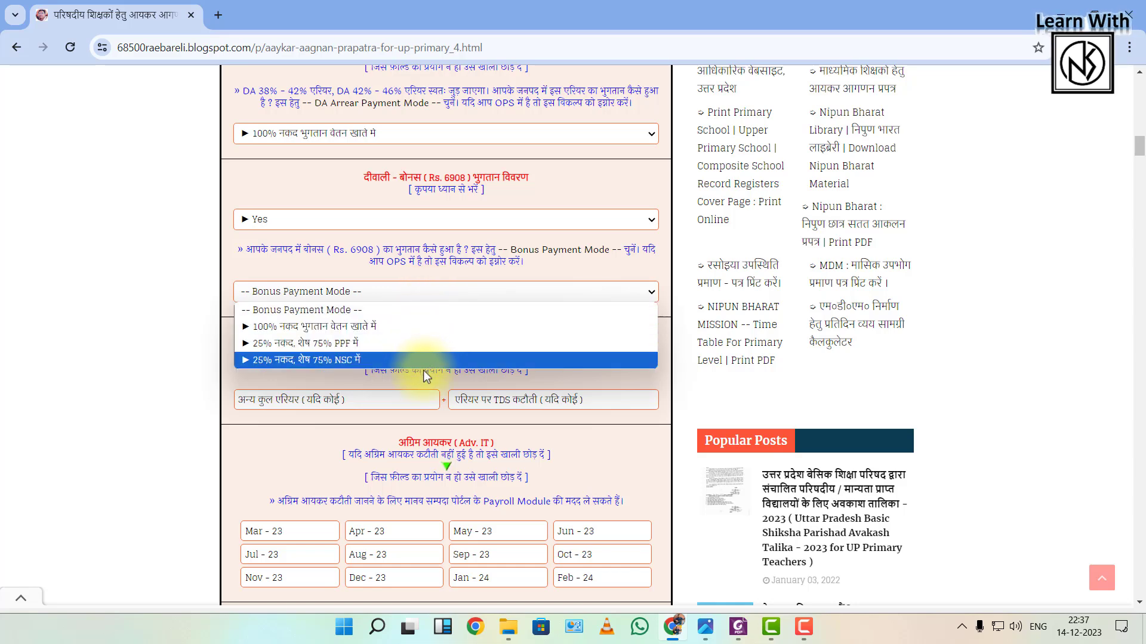
click(425, 327)
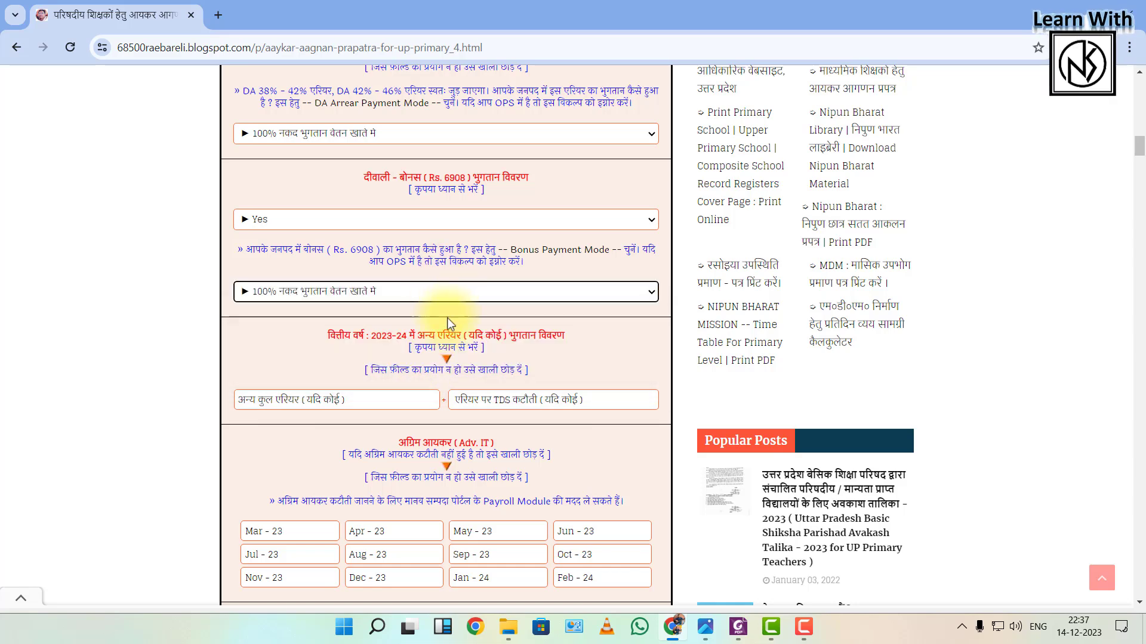
- Leave the other arrear and advance tax fields empty and enter 50000 for both LIC and PPF under section 80 C
scroll(446, 317, down, 1)
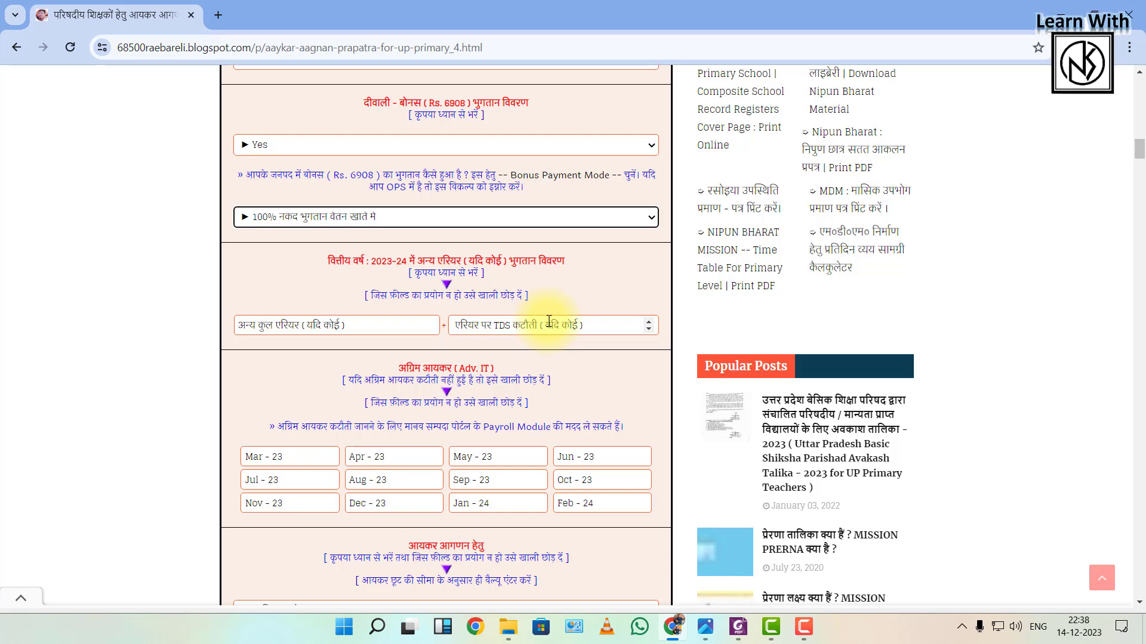
scroll(546, 316, down, 3)
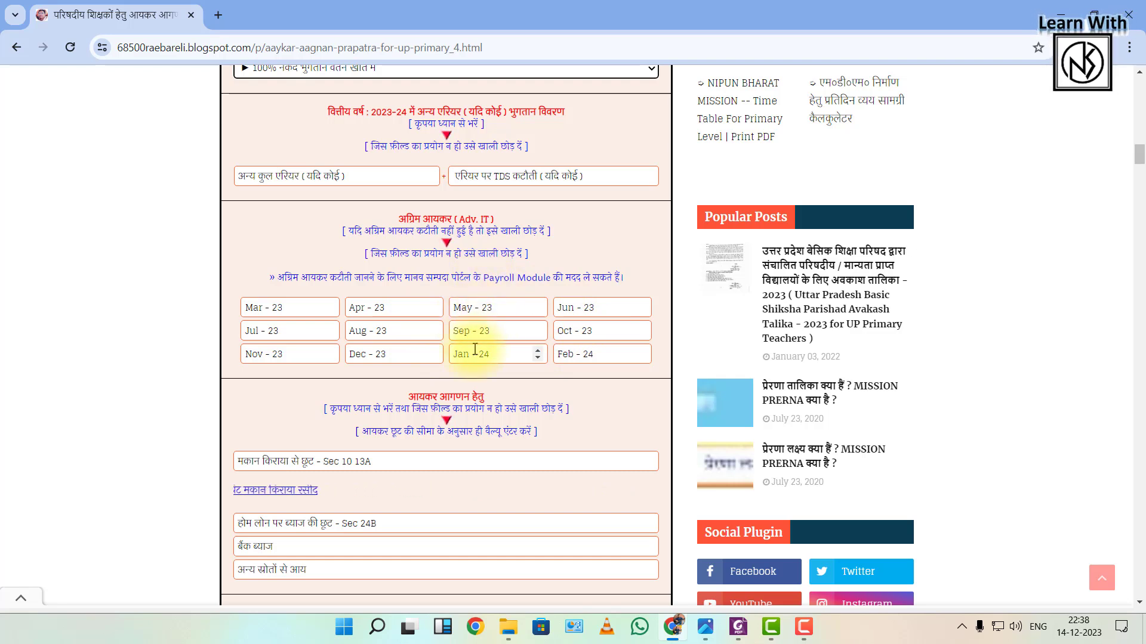
scroll(474, 346, down, 4)
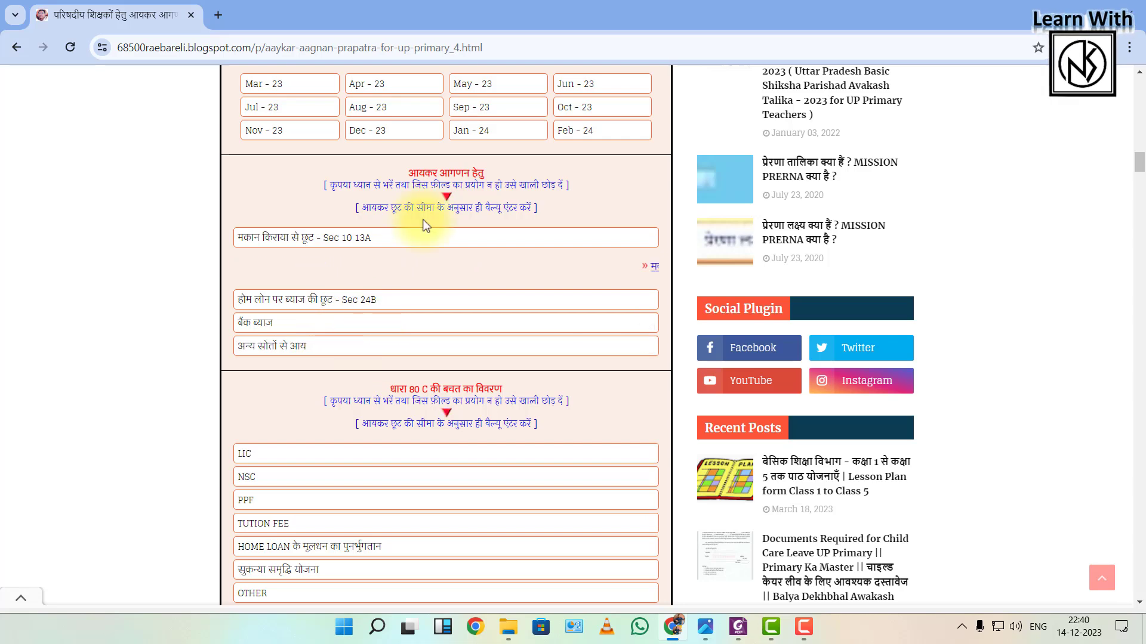
scroll(433, 348, down, 4)
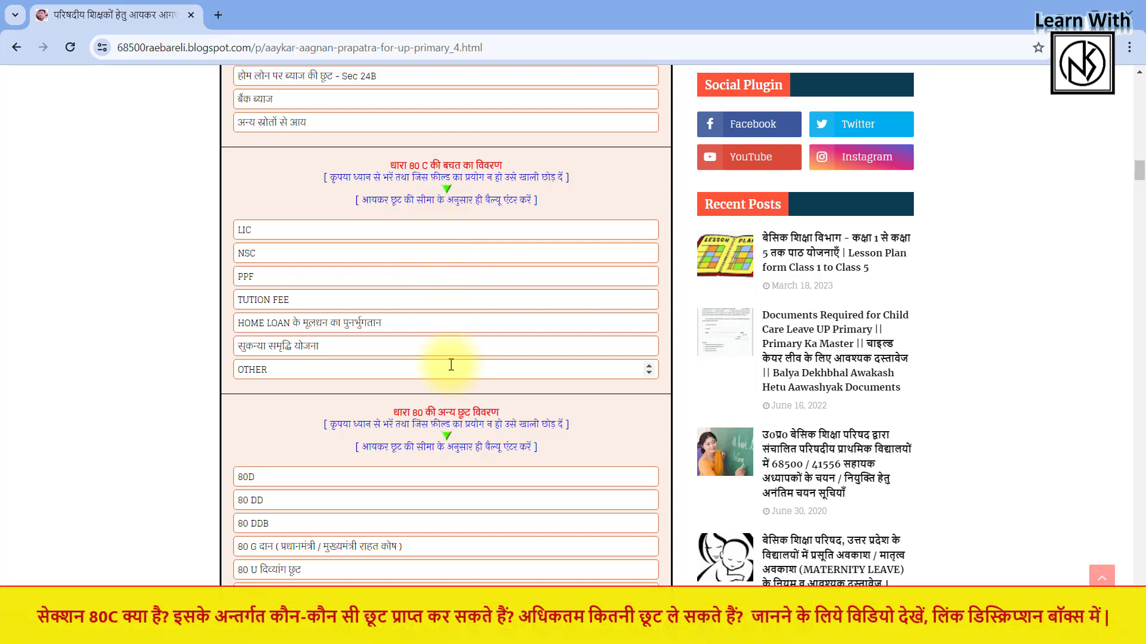
click(404, 231)
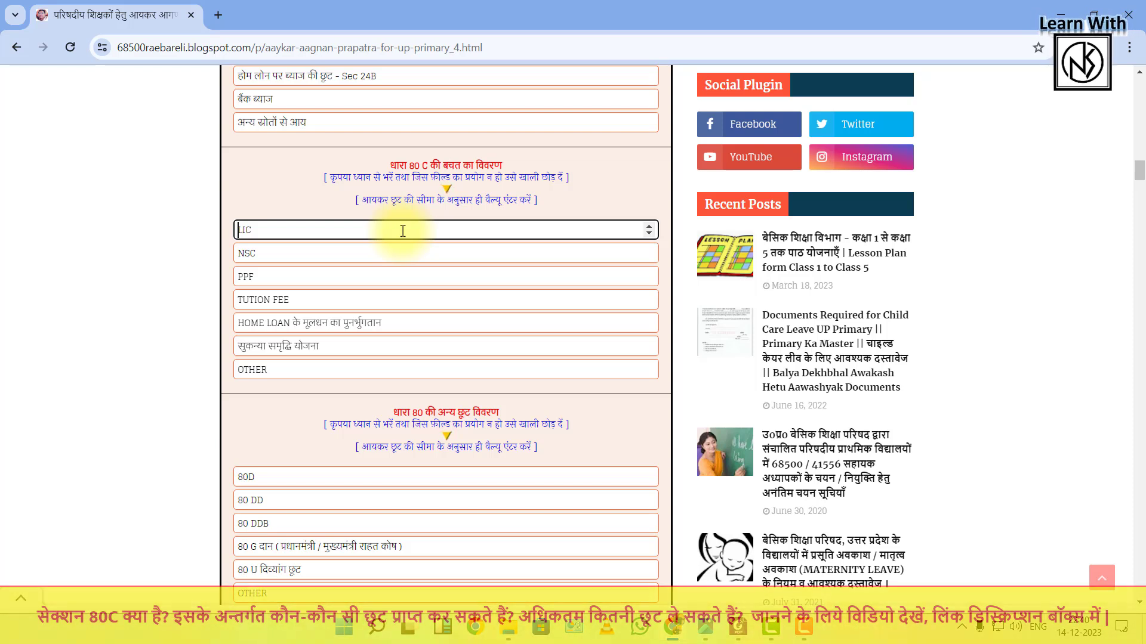
text(50000)
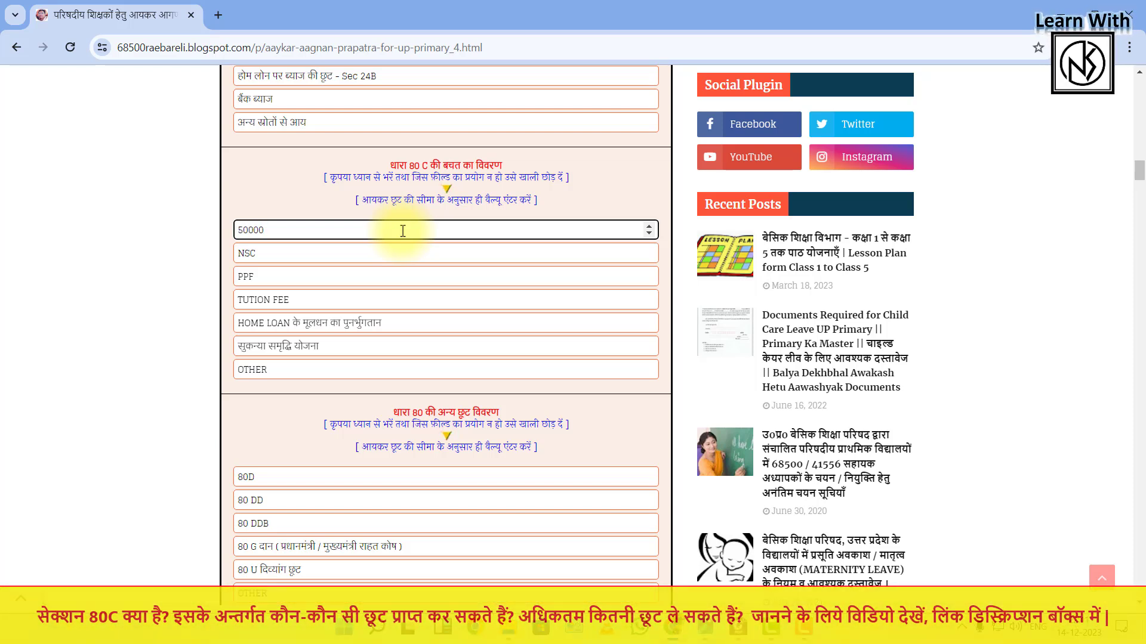
key(Tab)
key(Tab)
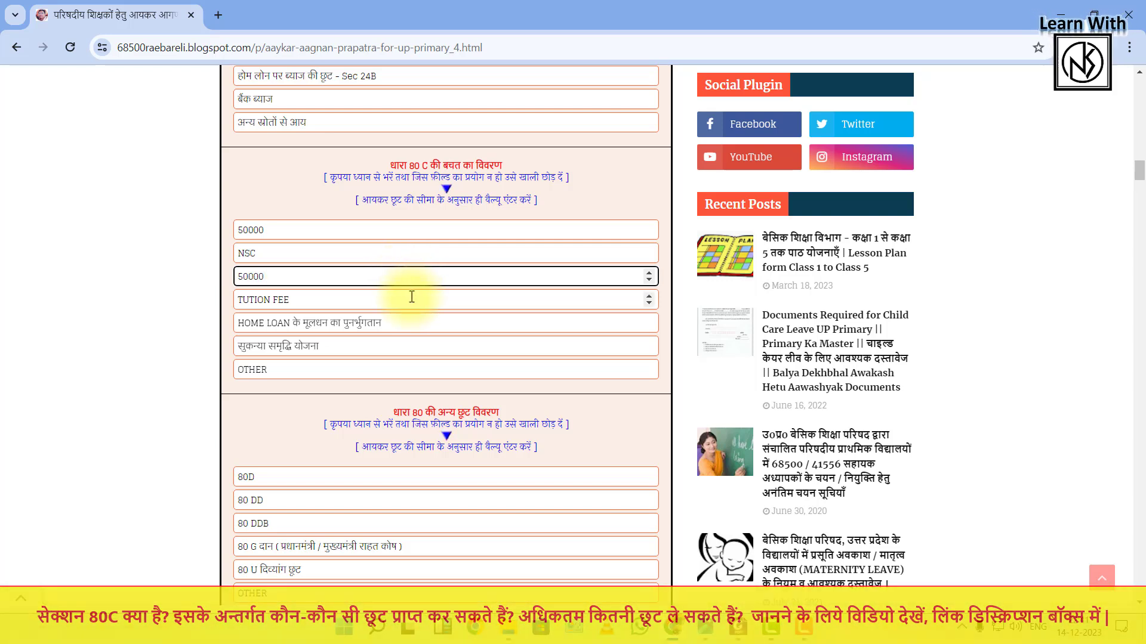
- Enter 15000 for the tuition fee and 10000 for सुकन्या समृद्धि योजना in the section 80 C savings
click(412, 299)
text(15000)
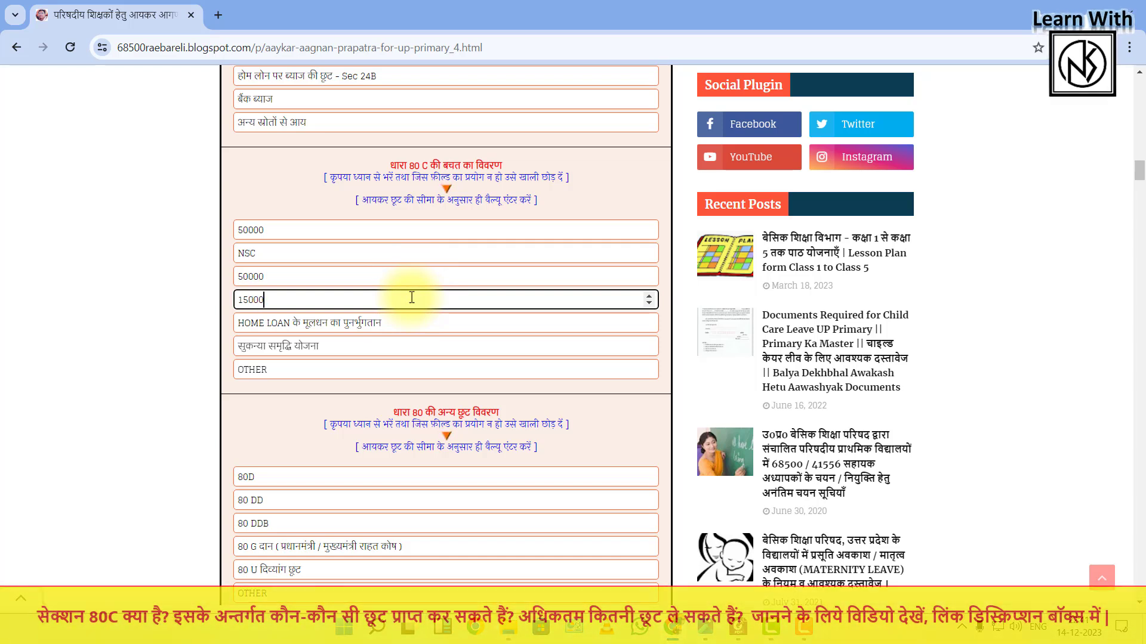
click(420, 344)
text(10000)
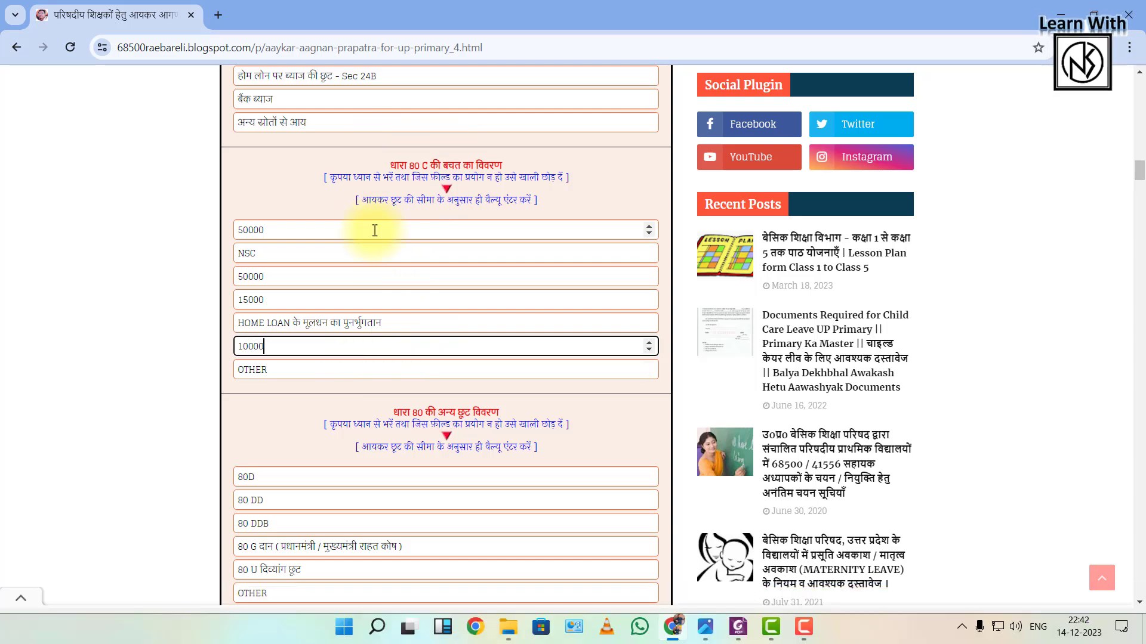
- Leave the remaining section 80 and section 89 fields empty and generate the IT Assessment Form, accepting the A4 paper notice
scroll(374, 230, down, 2)
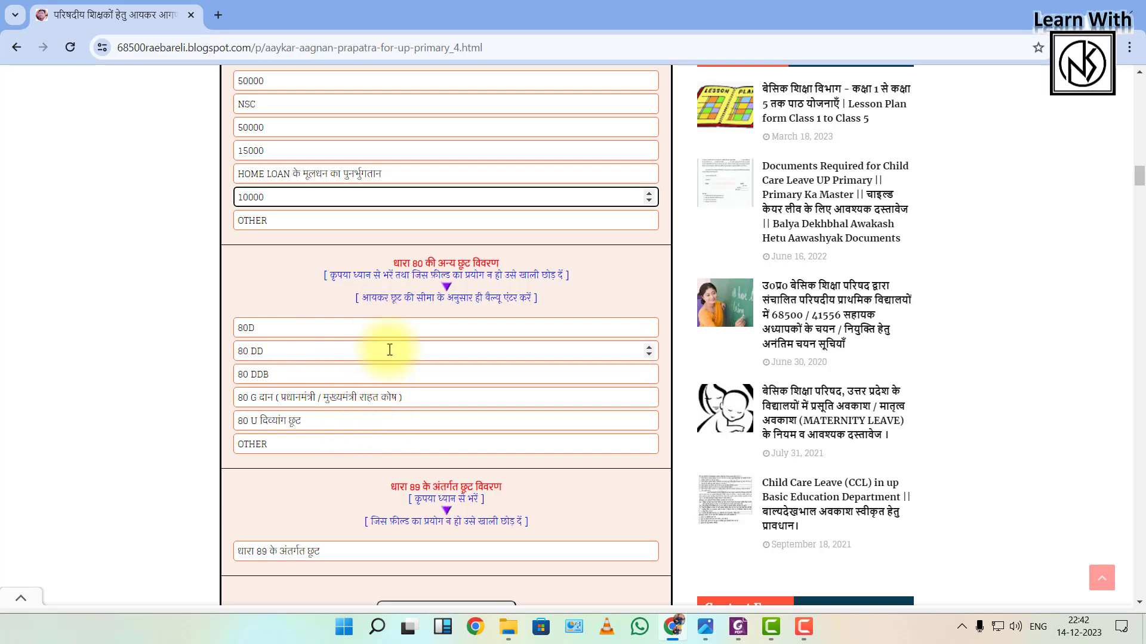
scroll(390, 349, down, 3)
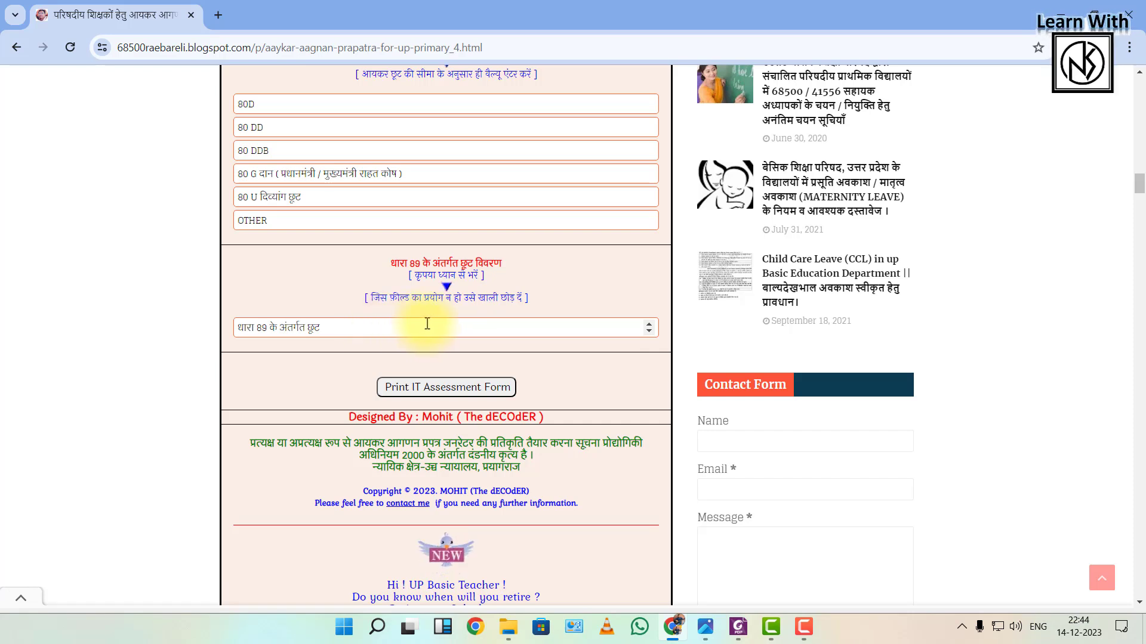
click(444, 394)
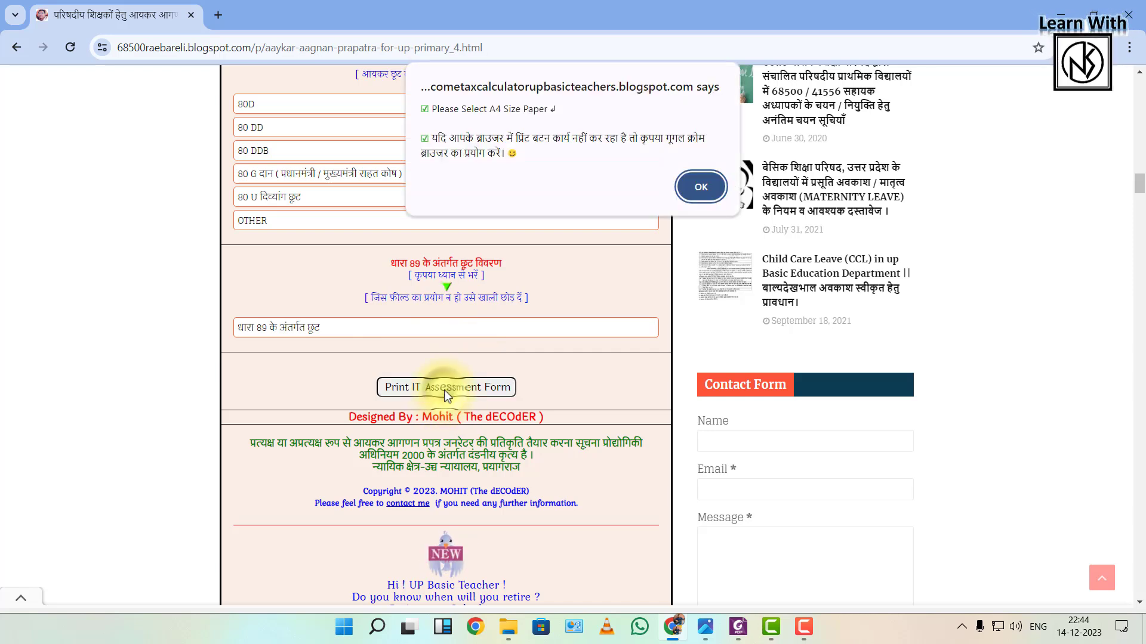
click(698, 187)
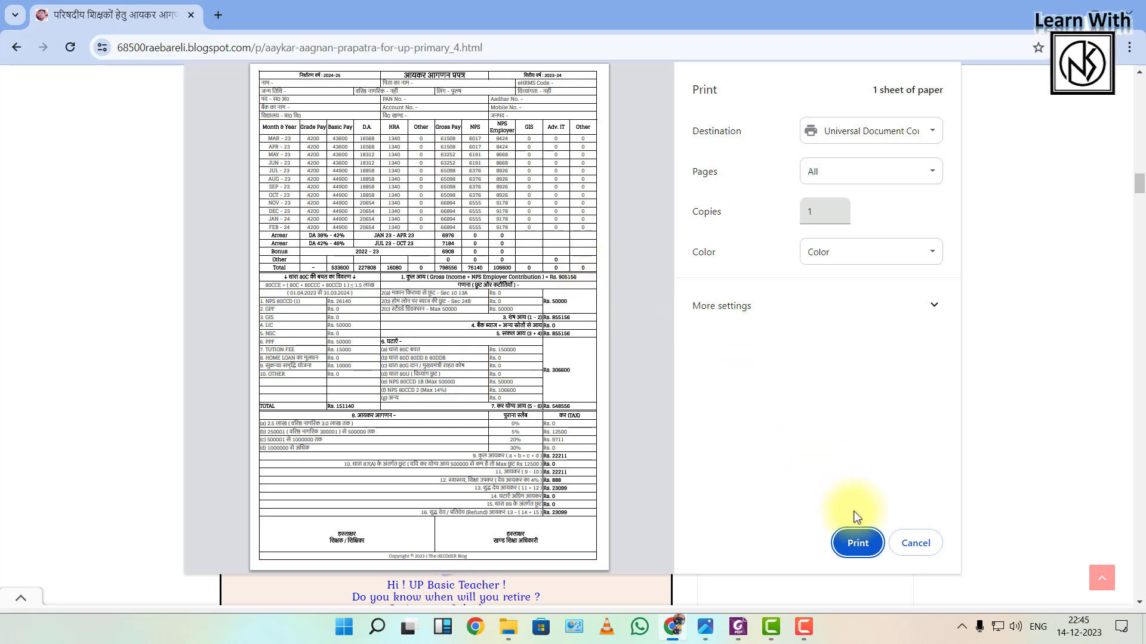
- Print the form to a PDF document and save it in System (C:) under the proposed file name
click(856, 543)
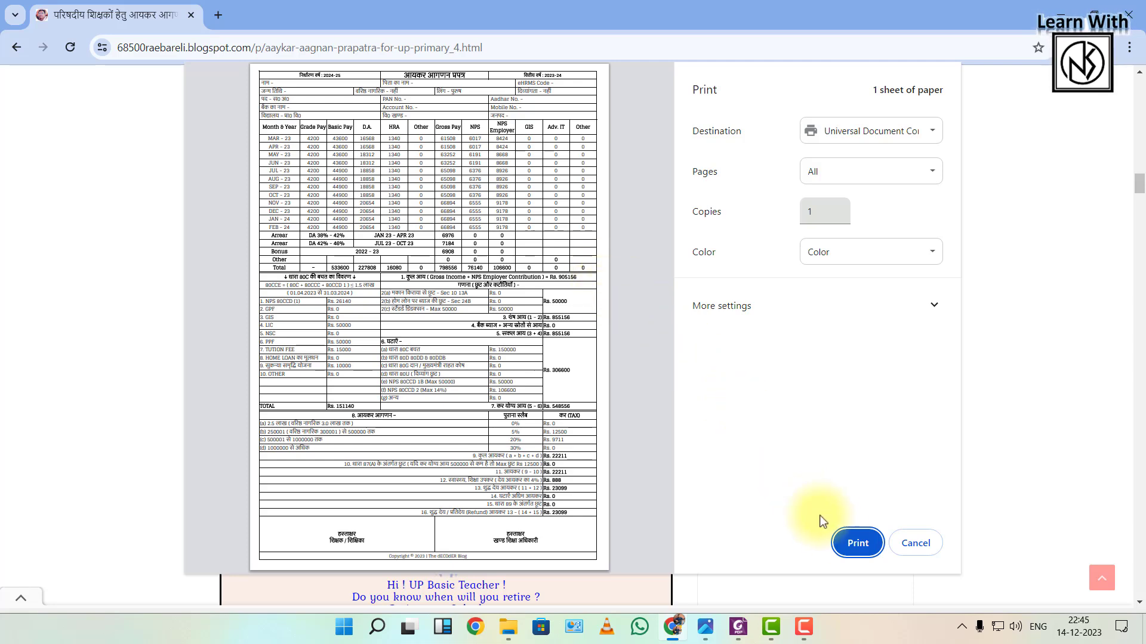
click(855, 543)
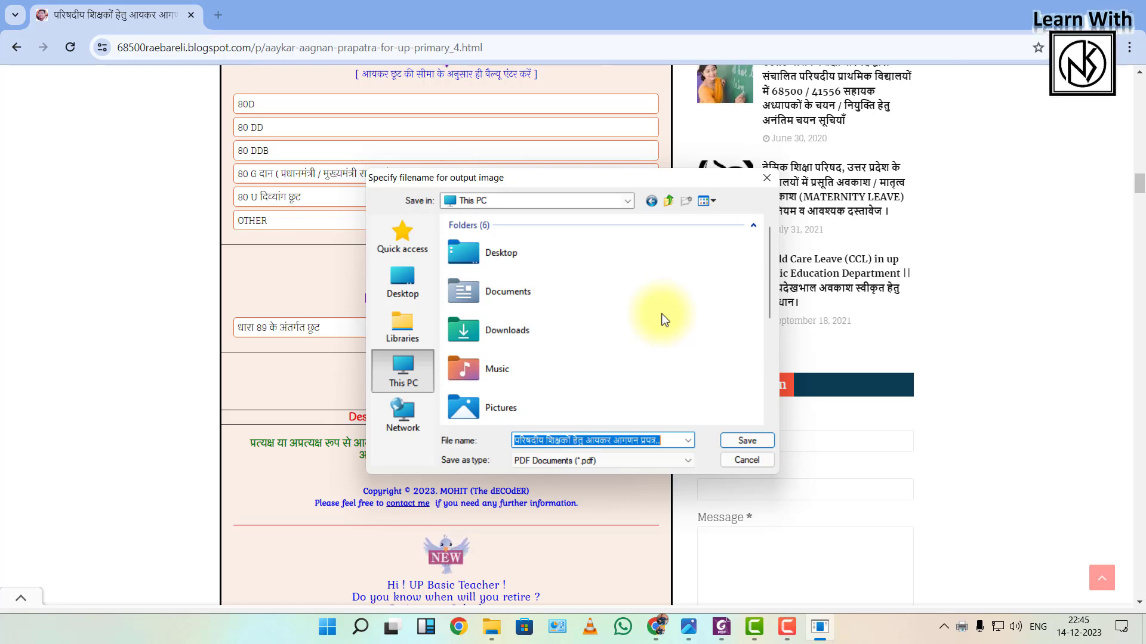
scroll(557, 333, down, 4)
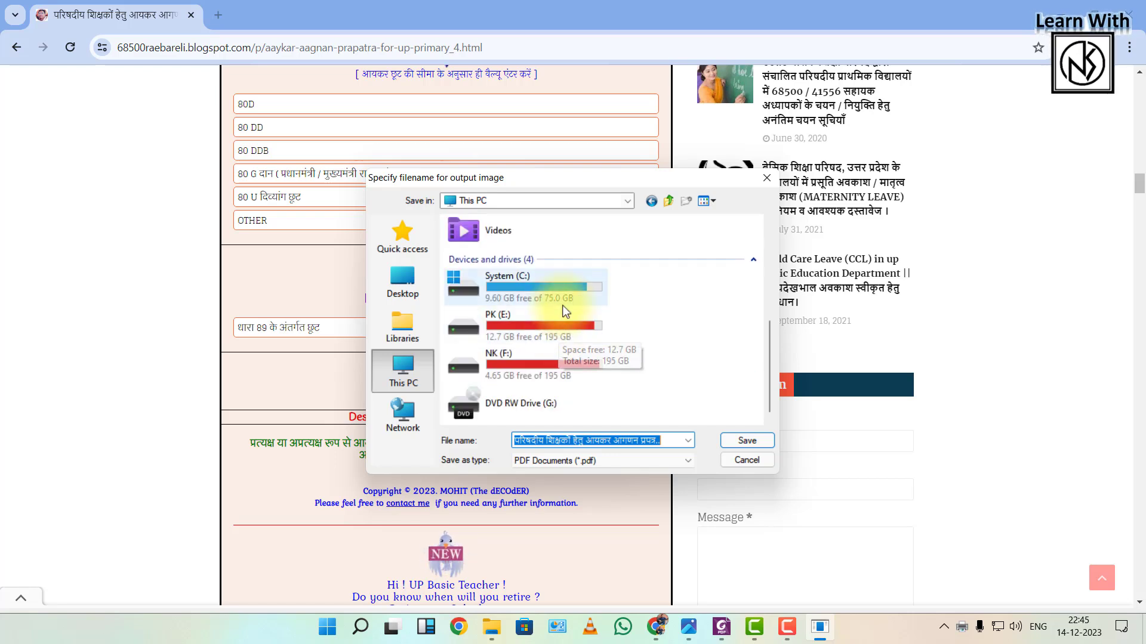
double_click(546, 287)
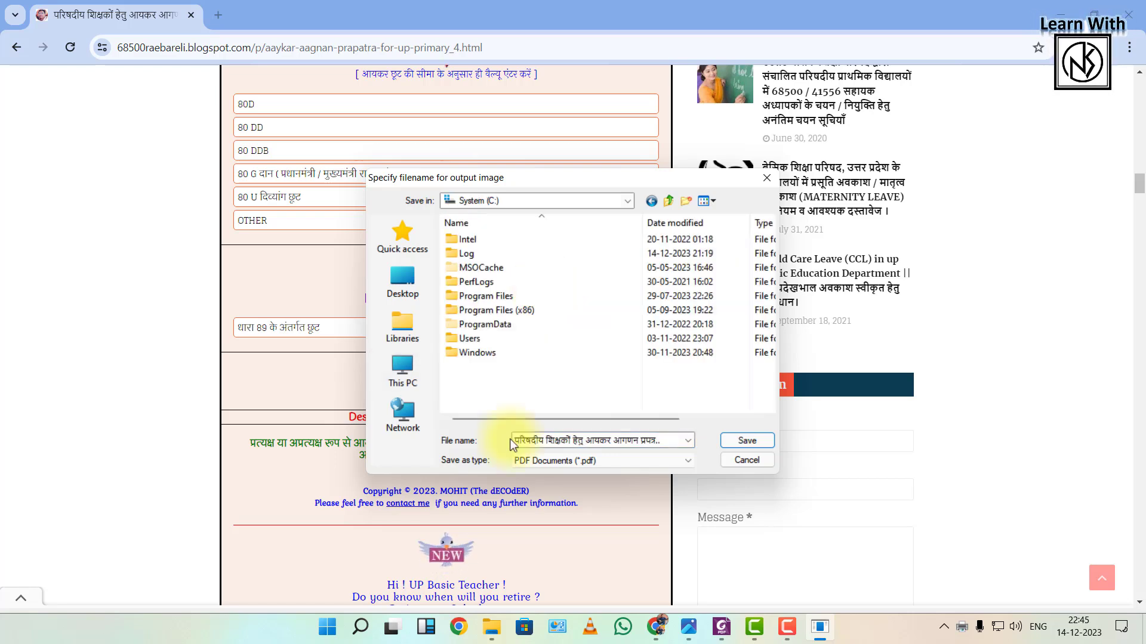
click(747, 442)
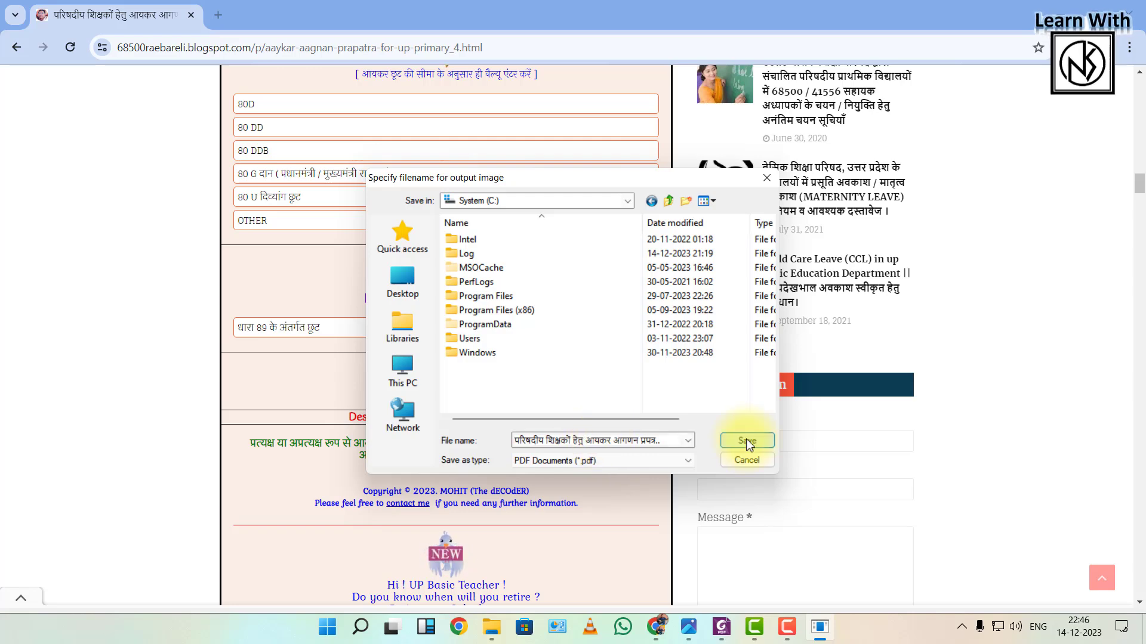